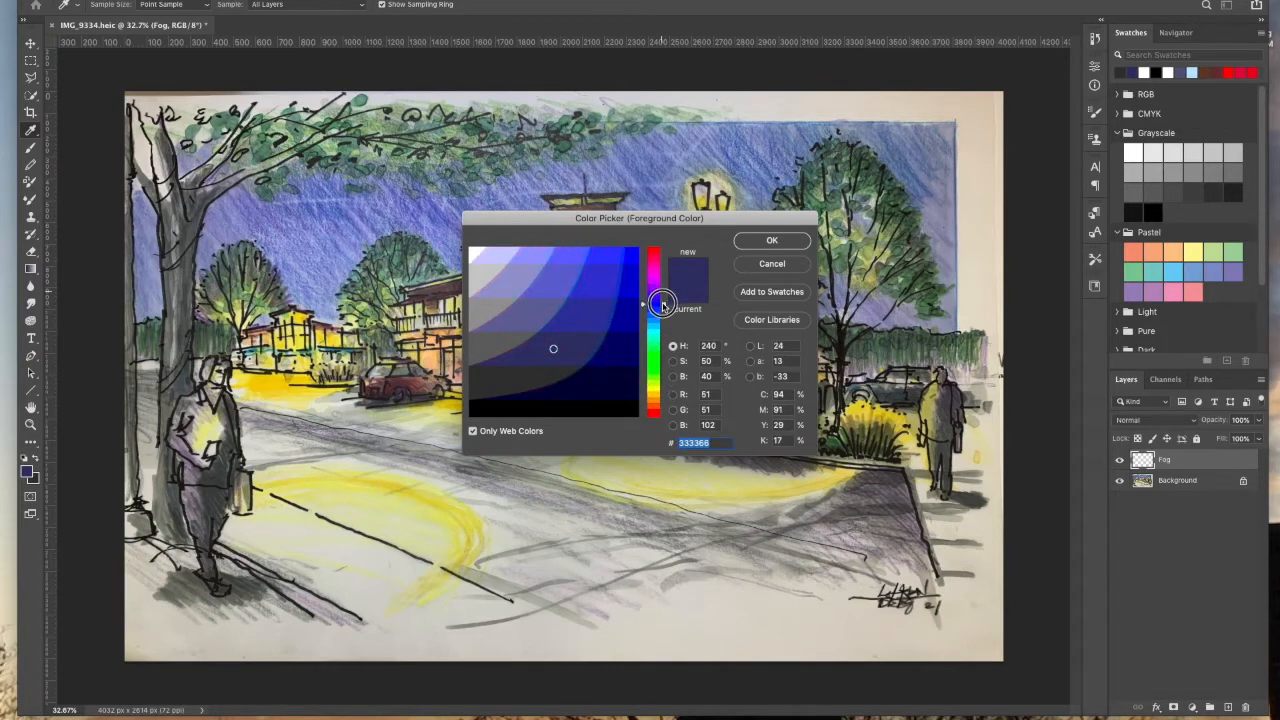
Step: Set the foreground color to #000066 and keep the background color as dark gray #333333
click(589, 347)
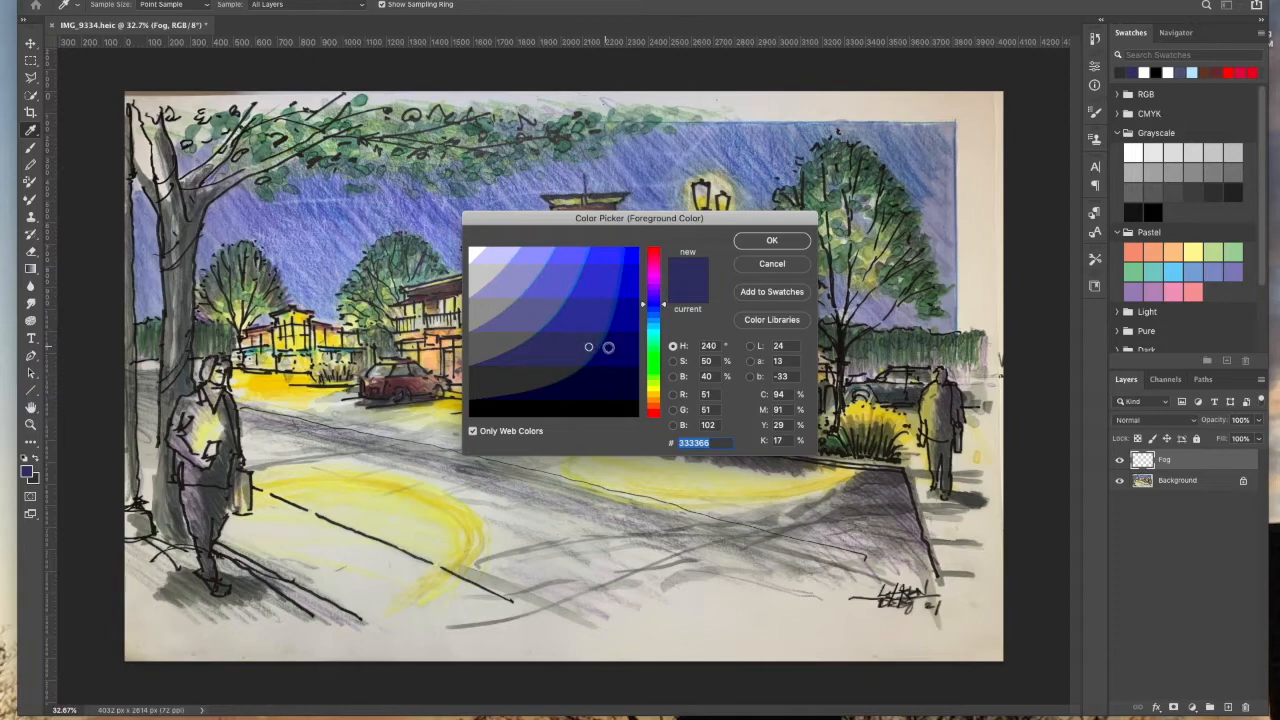
click(757, 246)
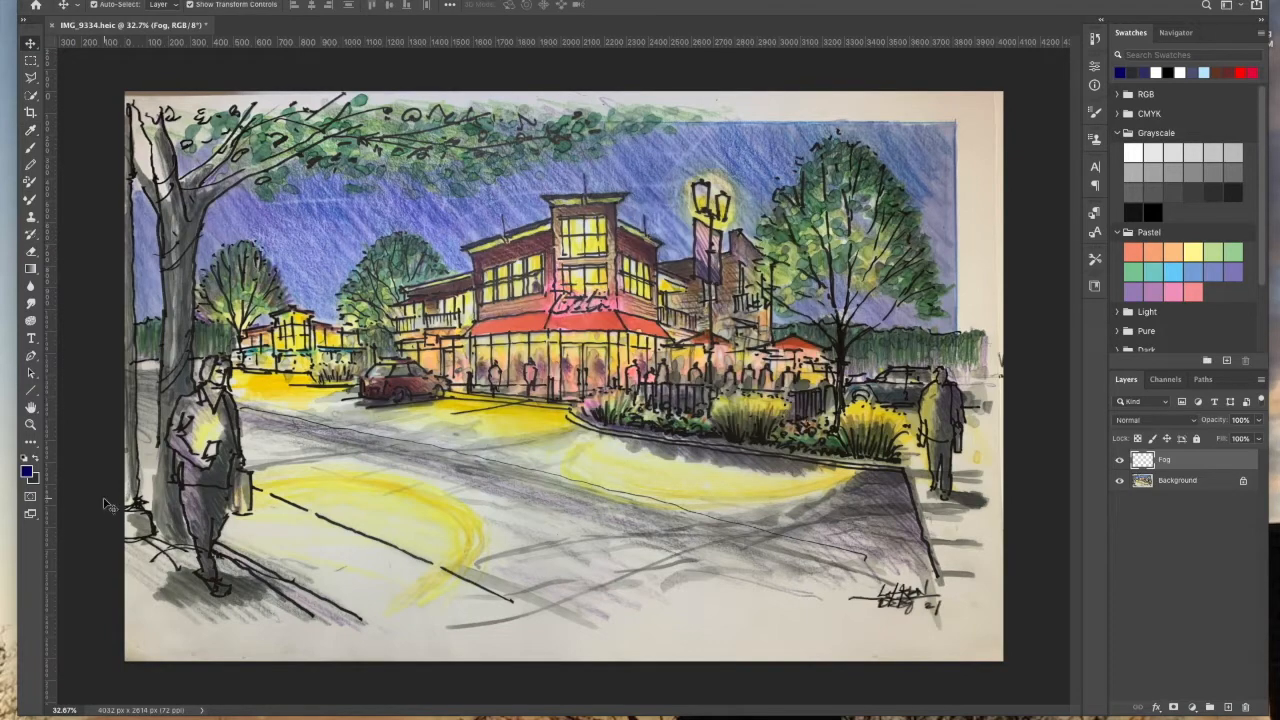
click(35, 481)
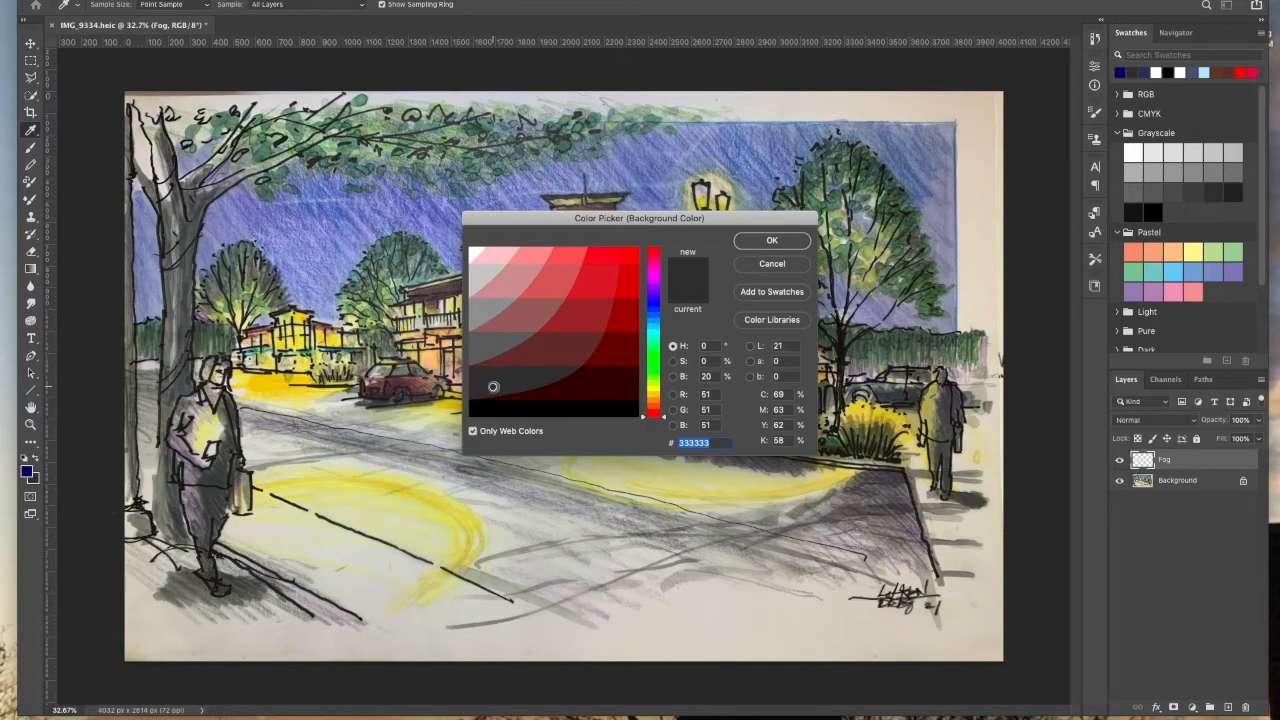
click(774, 242)
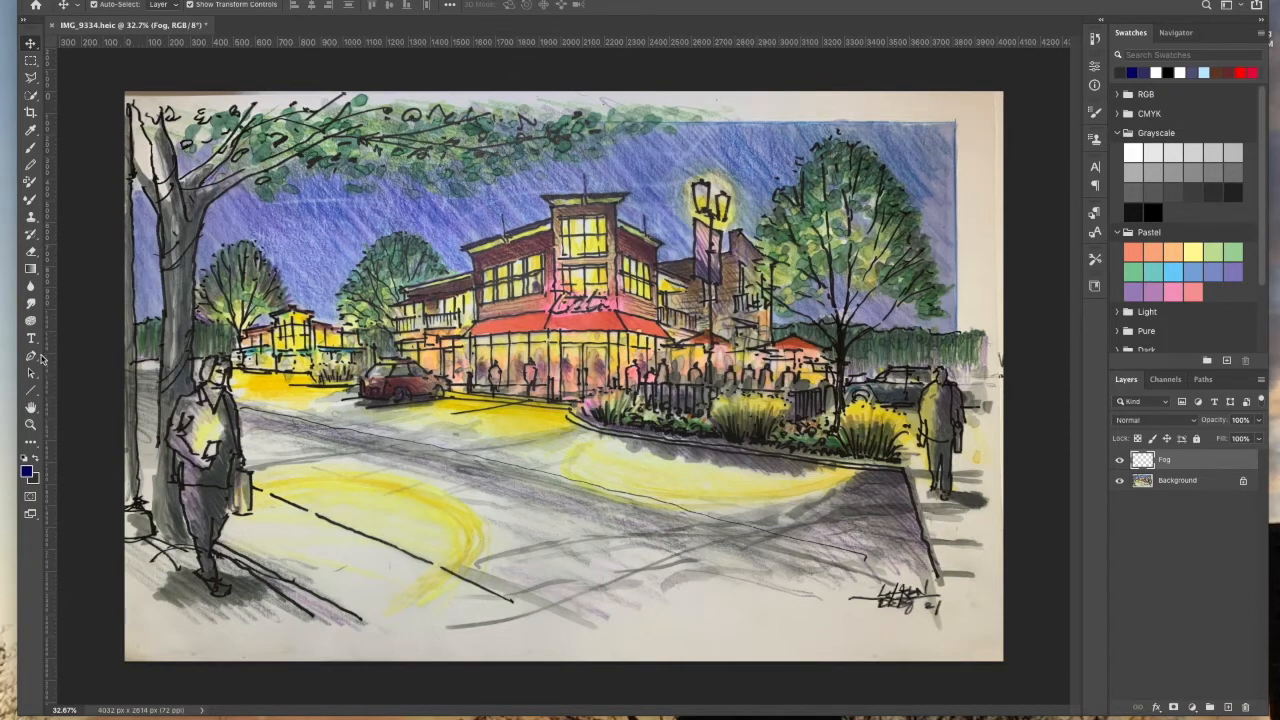
Step: Fill the Fog layer with a vertical Gradient from the dark blue at the top to dark gray at the bottom
click(31, 272)
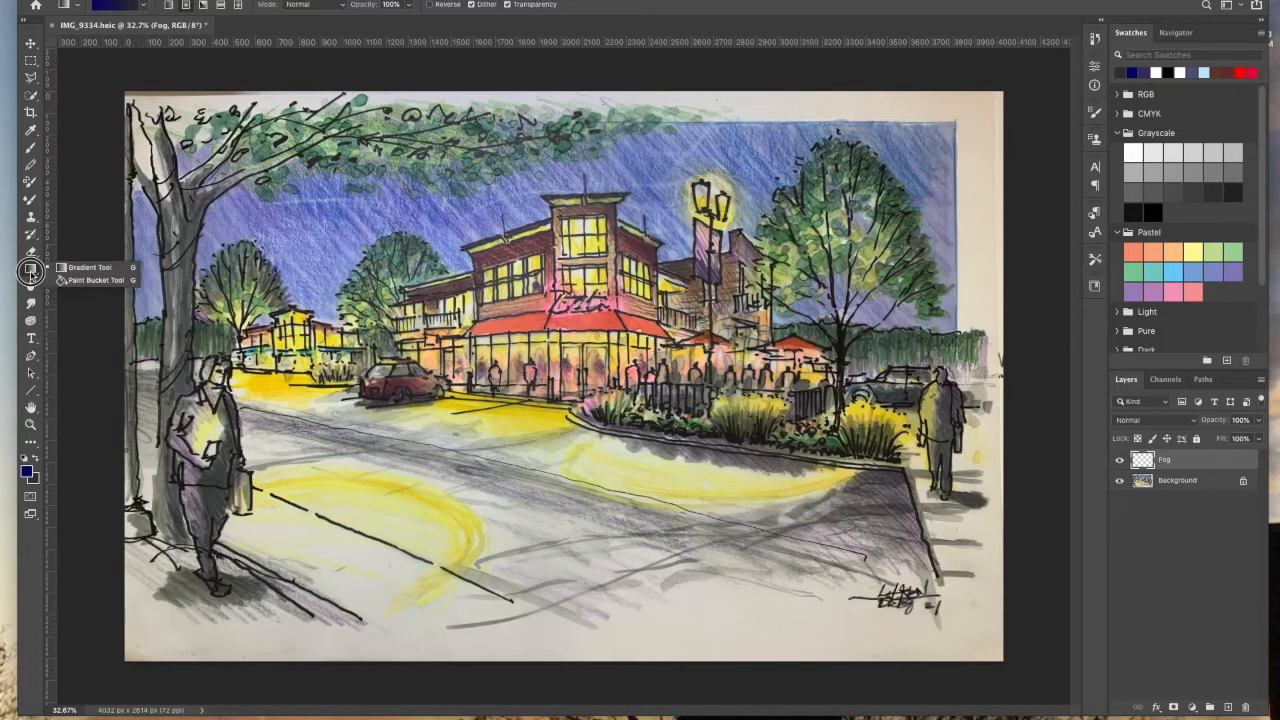
click(78, 272)
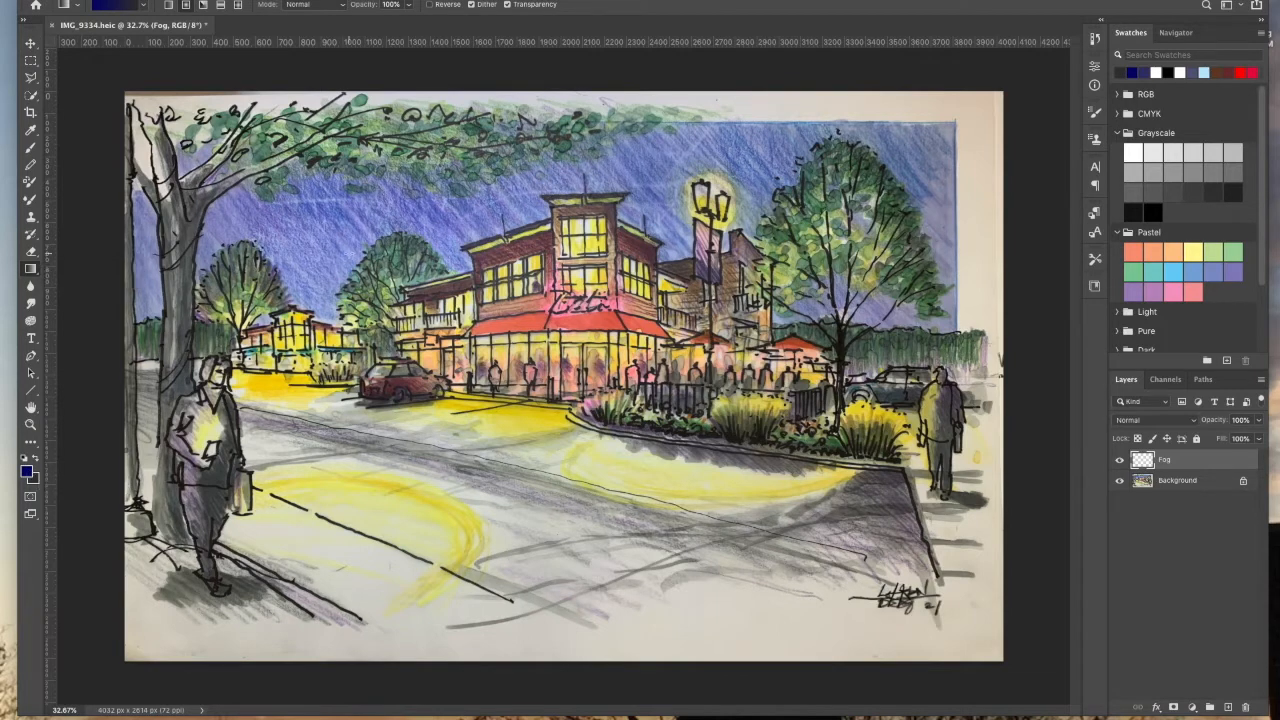
drag(556, 160, 569, 577)
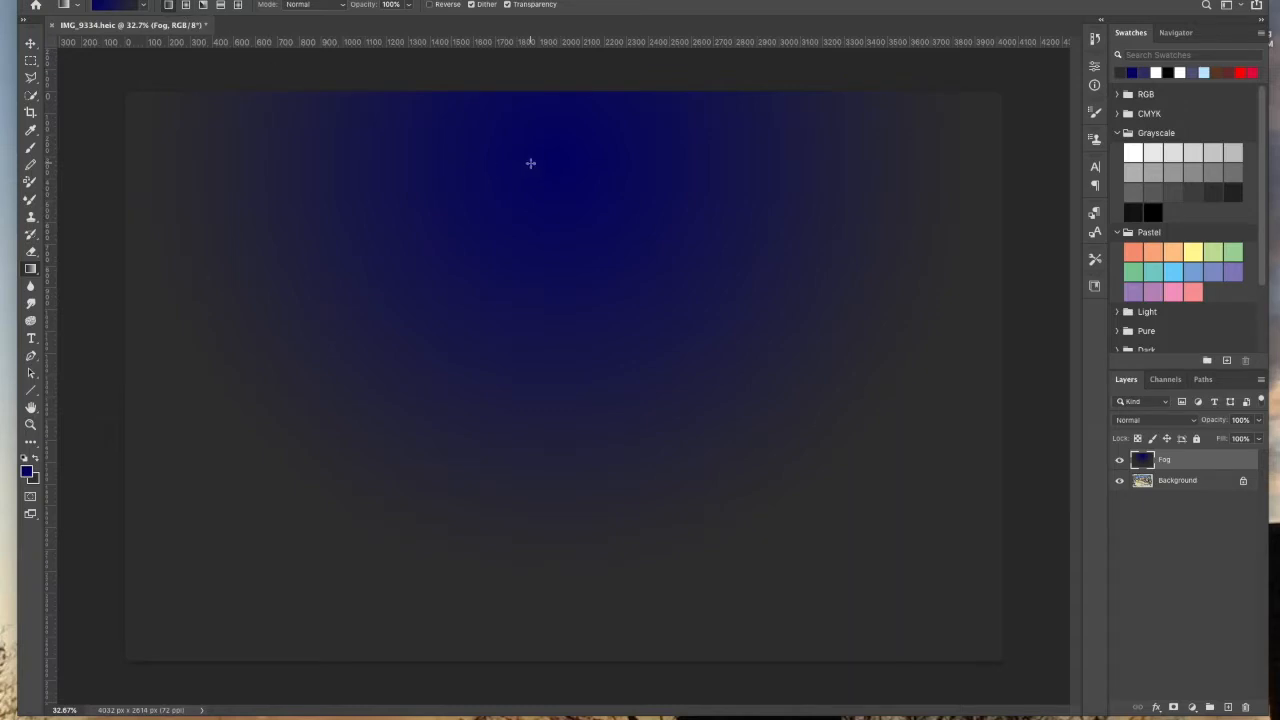
drag(583, 168, 620, 595)
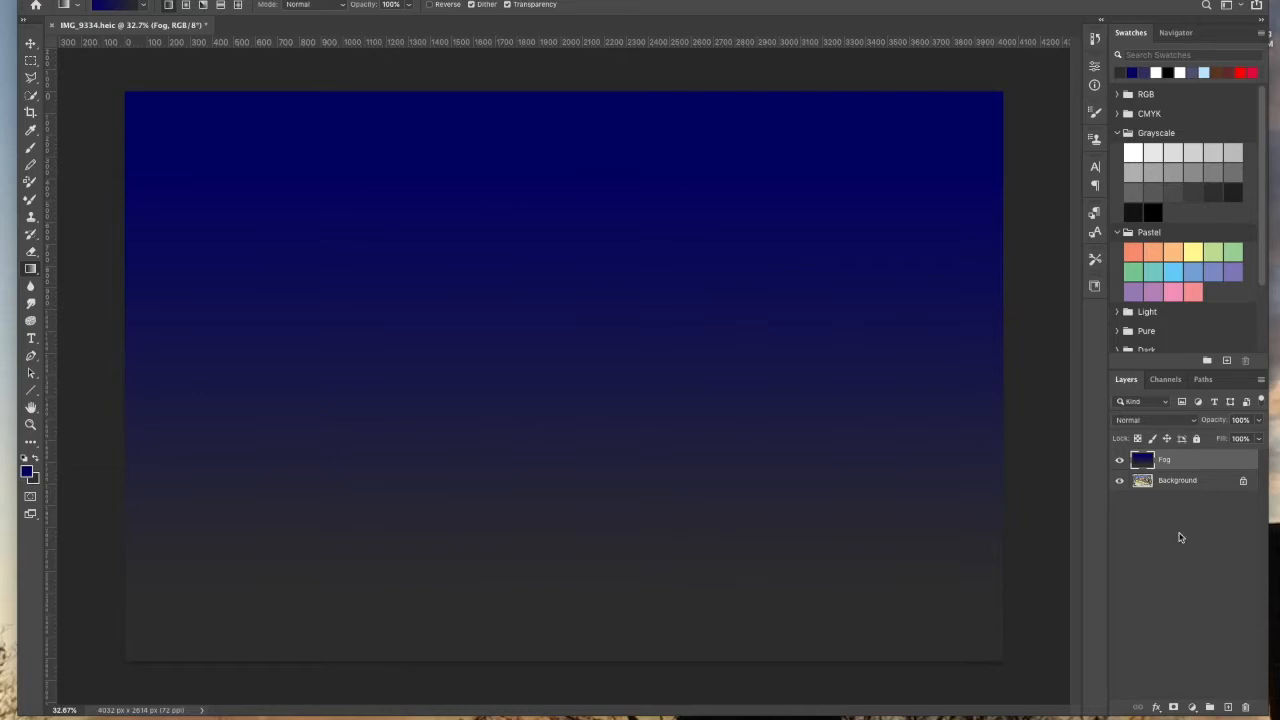
Step: Set the Fog layer's blend mode to Multiply in its Layer Style blending options
right_click(1235, 463)
click(1155, 160)
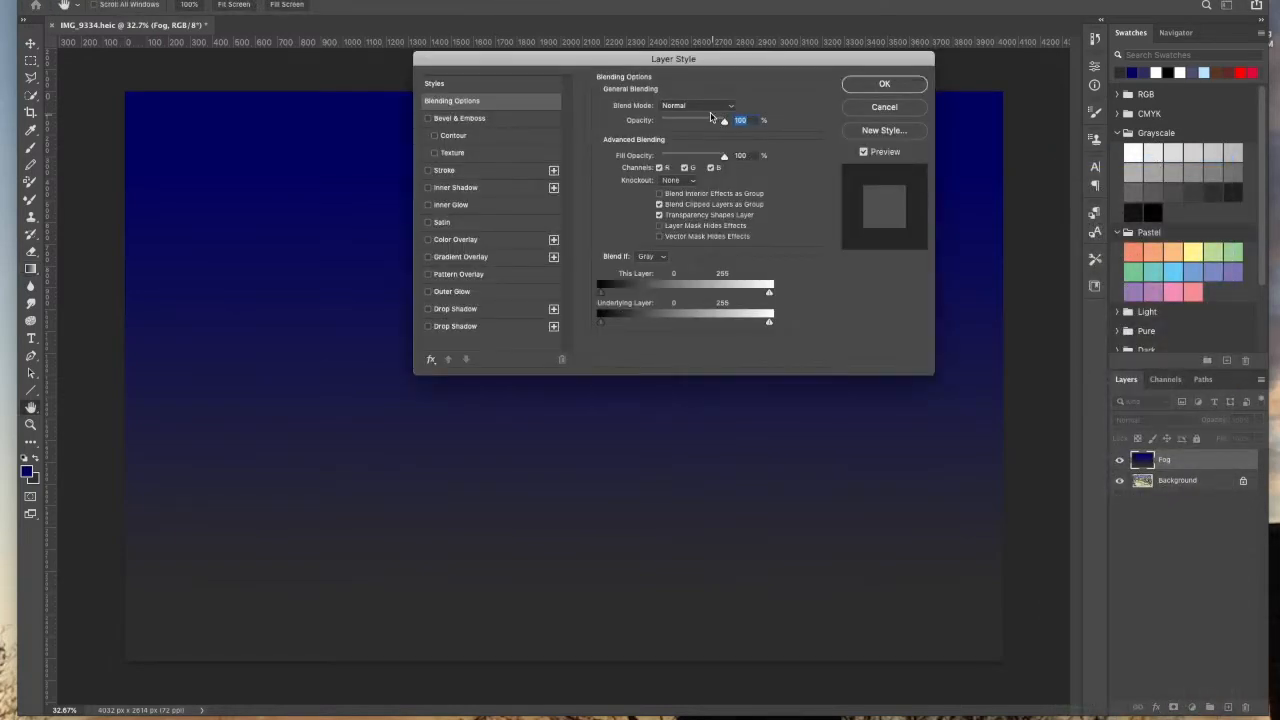
click(706, 106)
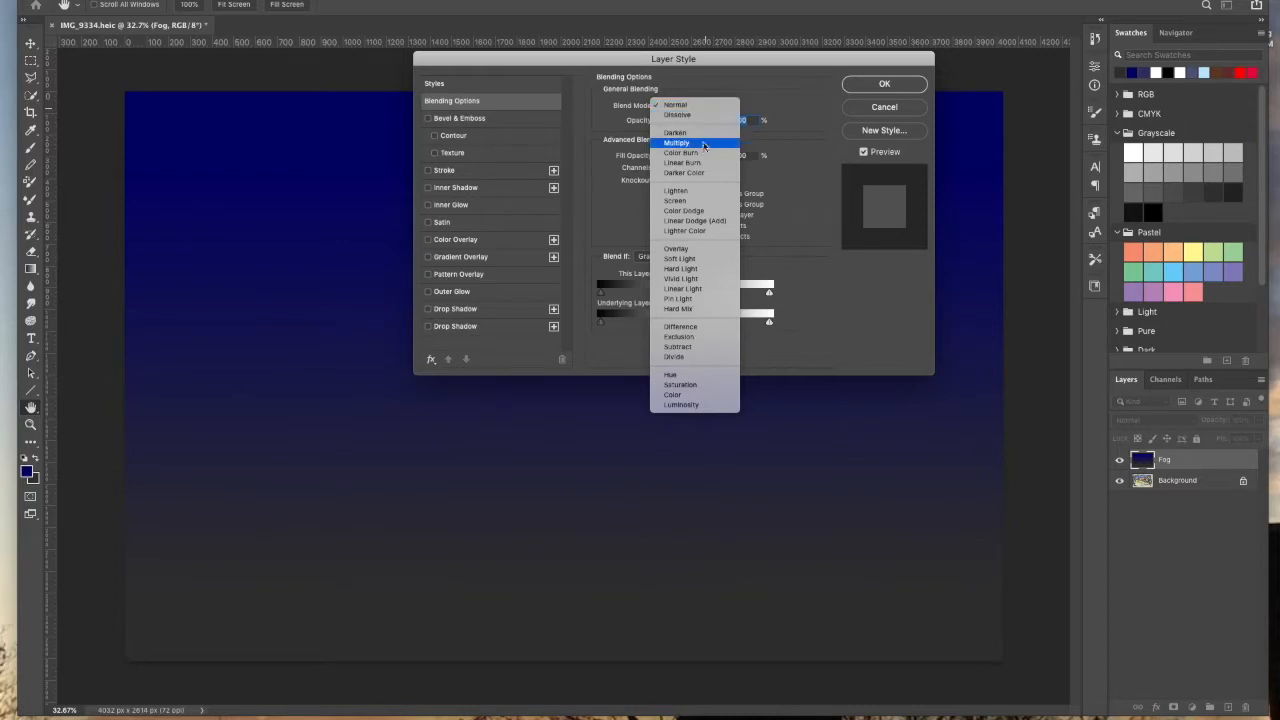
click(706, 145)
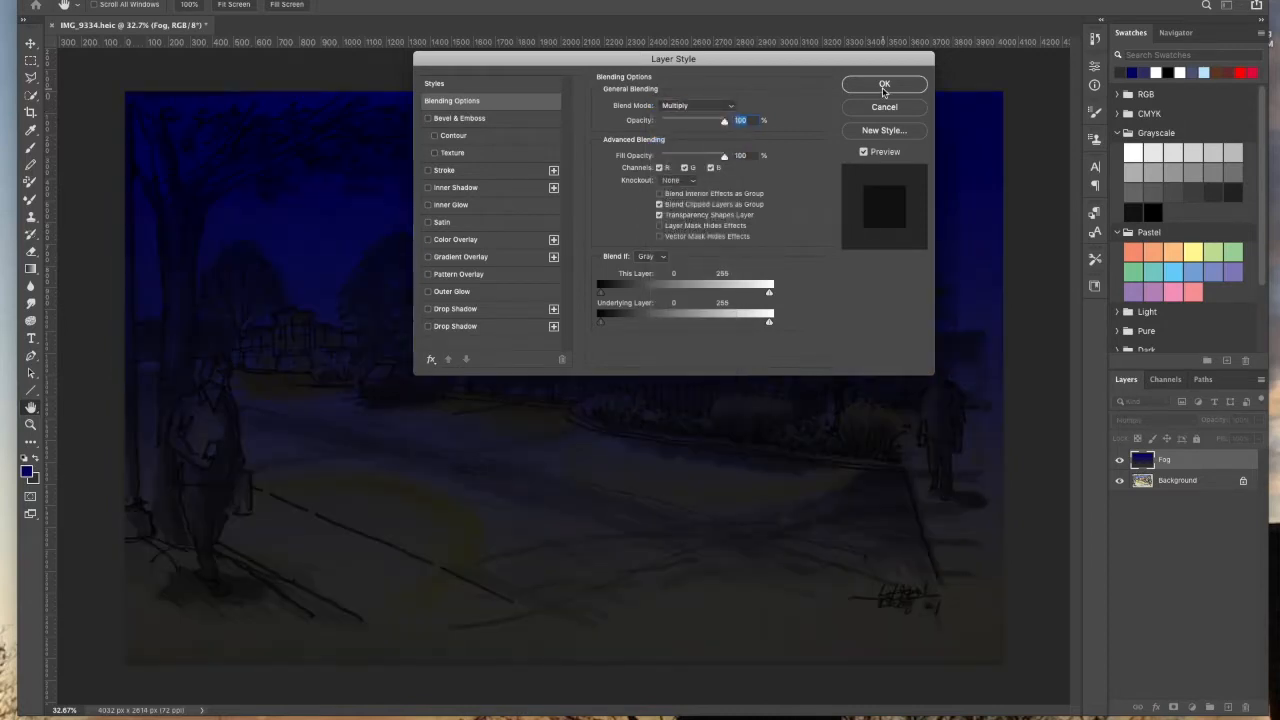
click(890, 87)
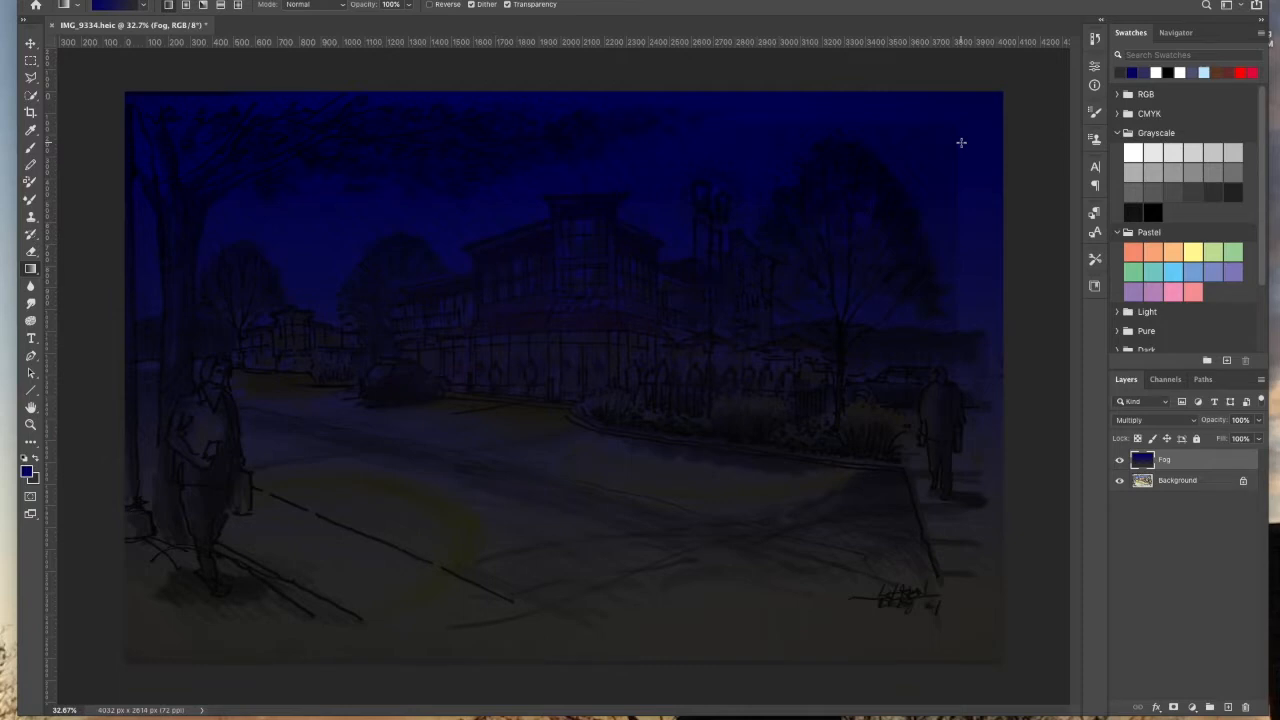
Step: Lower the Fog layer's opacity to 47%
click(1259, 420)
drag(1243, 437, 1231, 440)
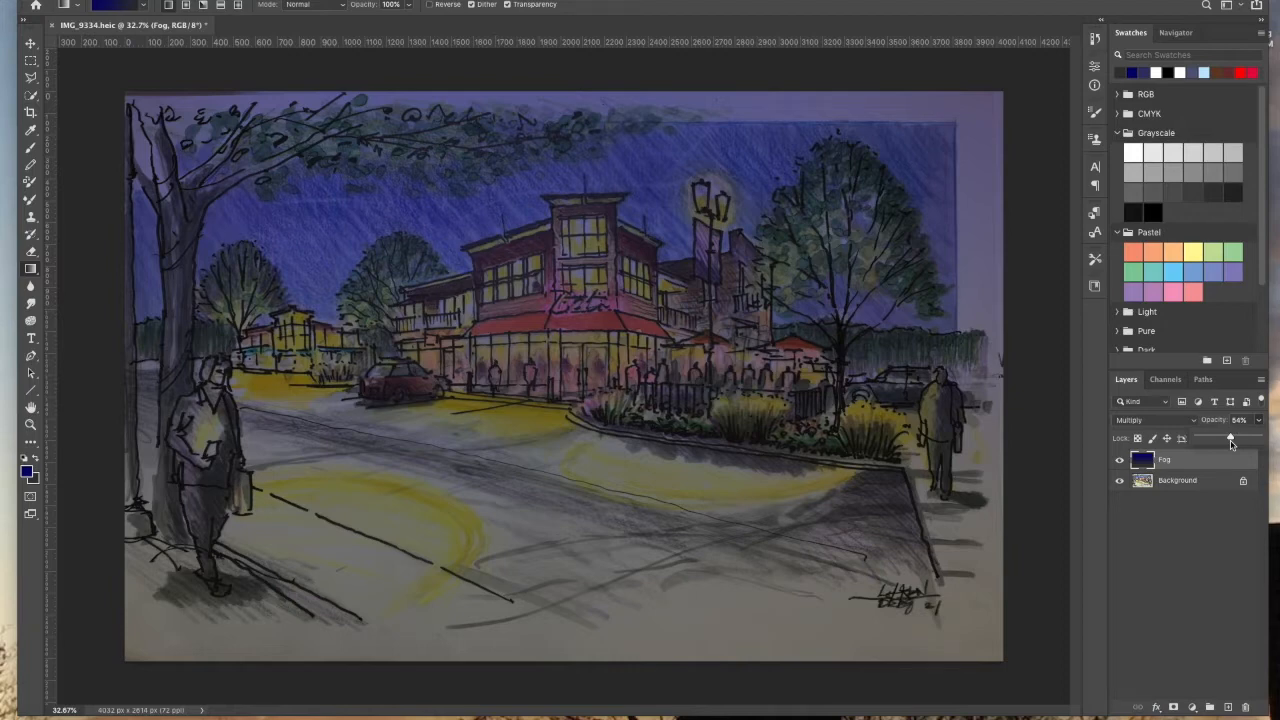
click(1230, 443)
drag(1219, 443, 1226, 442)
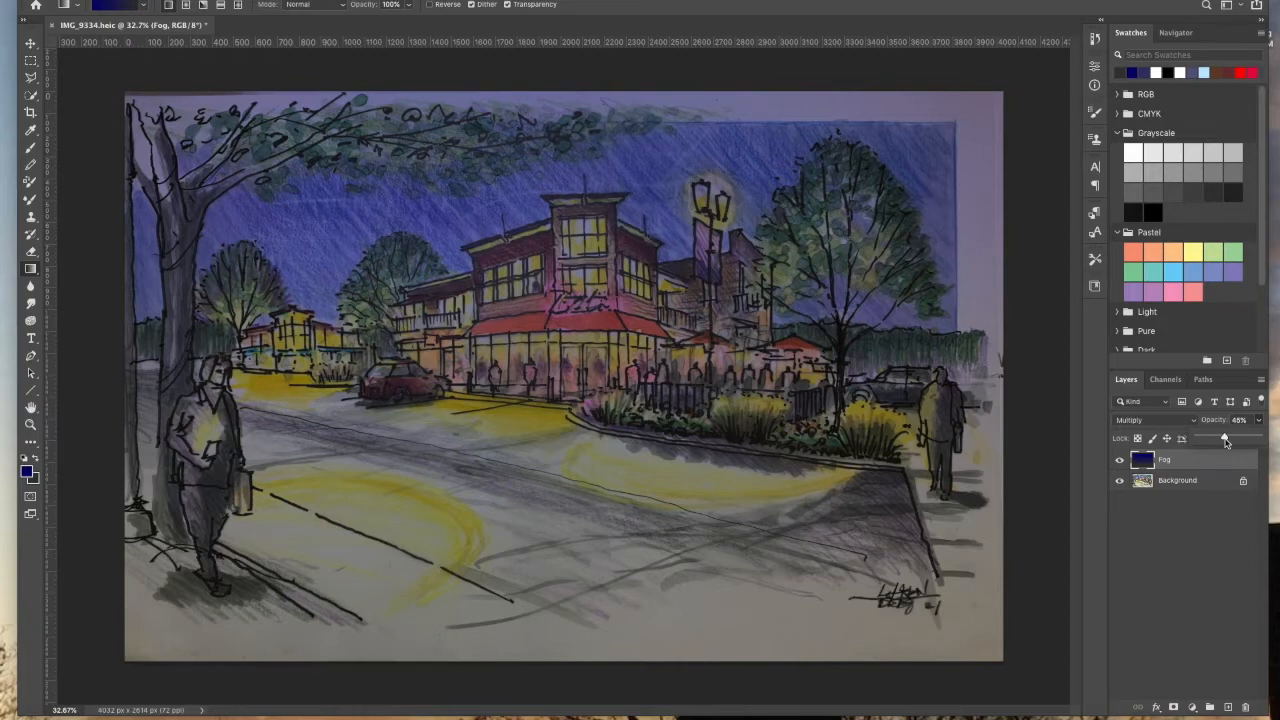
drag(1224, 440, 1226, 438)
click(1218, 464)
Step: Try the Eraser tool with several soft round brush presets
click(30, 251)
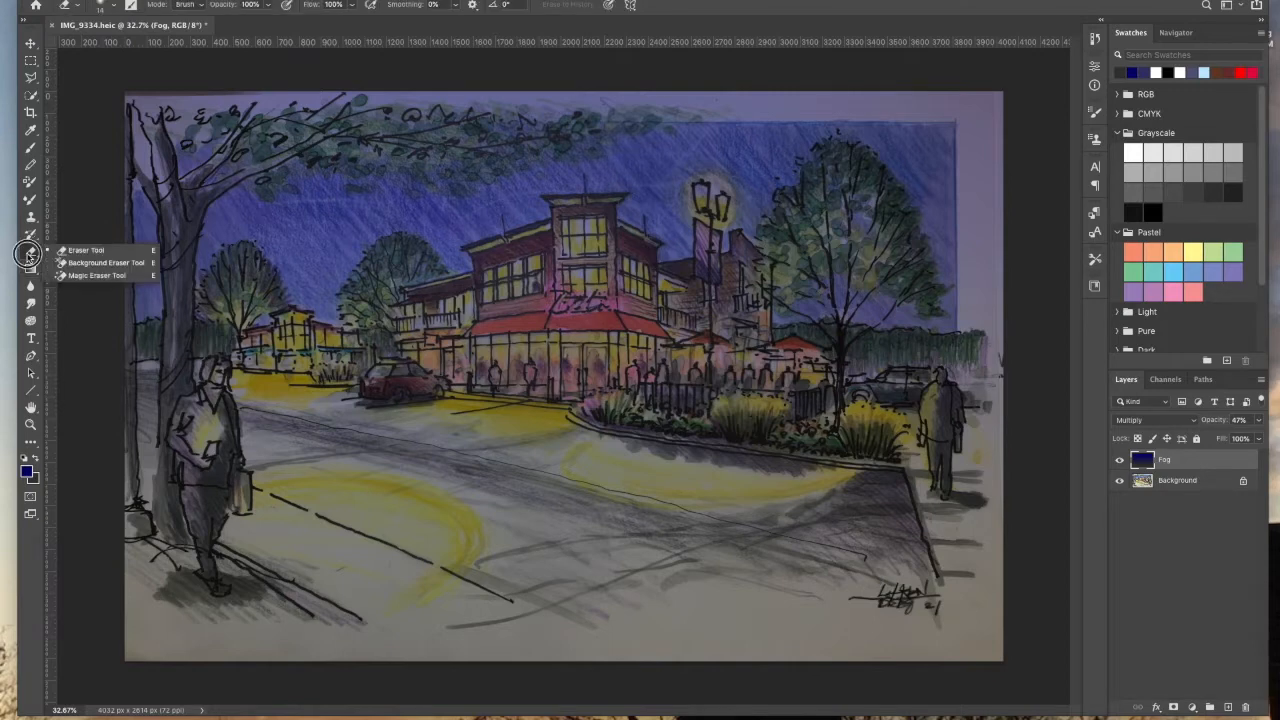
click(80, 256)
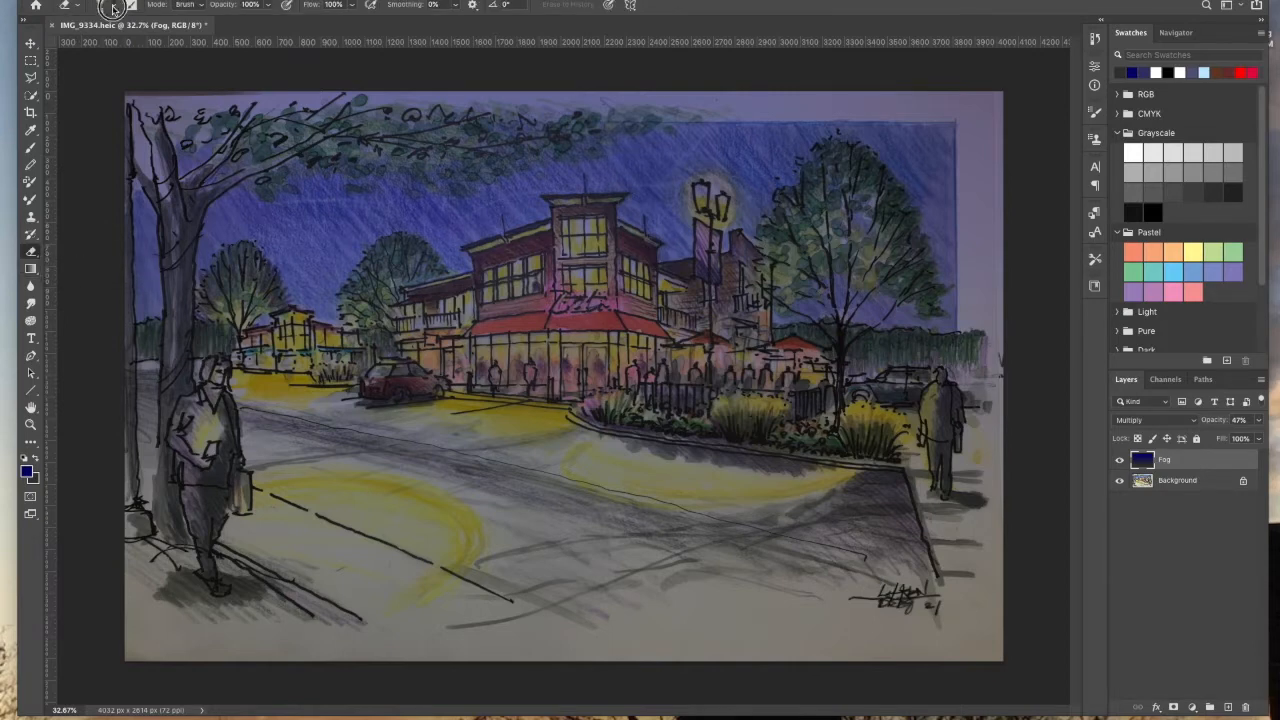
click(114, 6)
drag(113, 47, 111, 47)
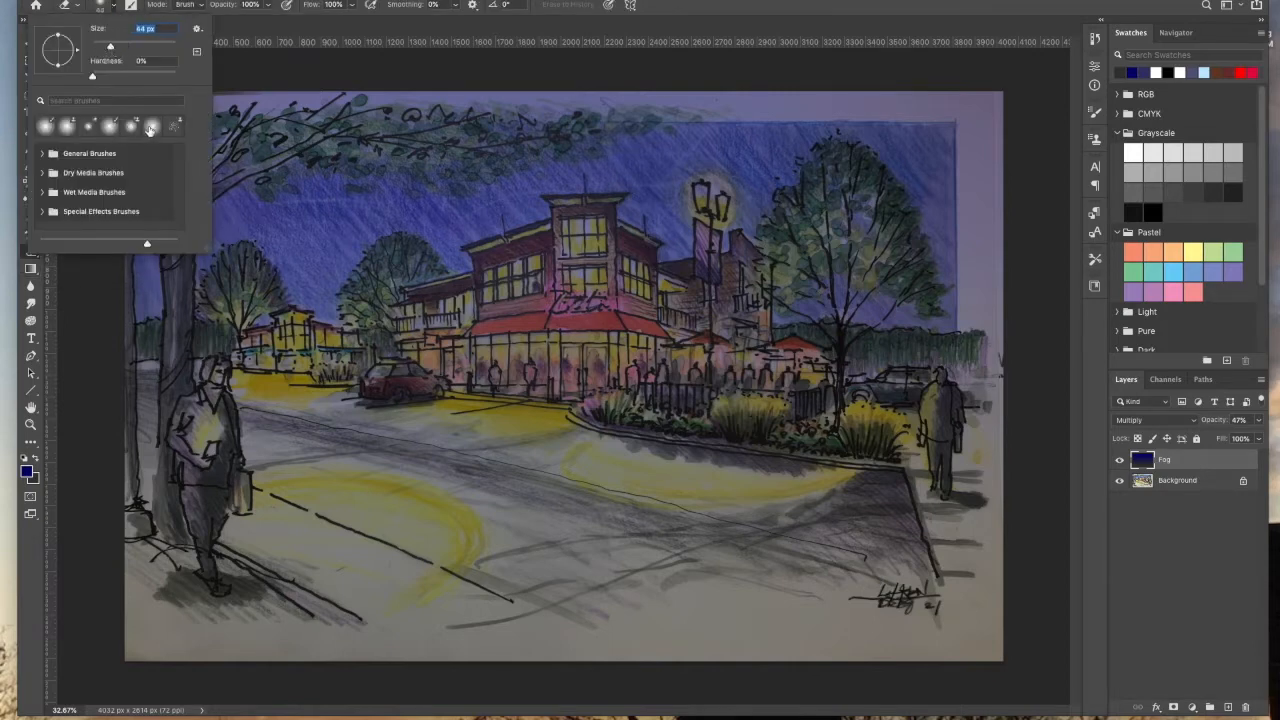
click(112, 129)
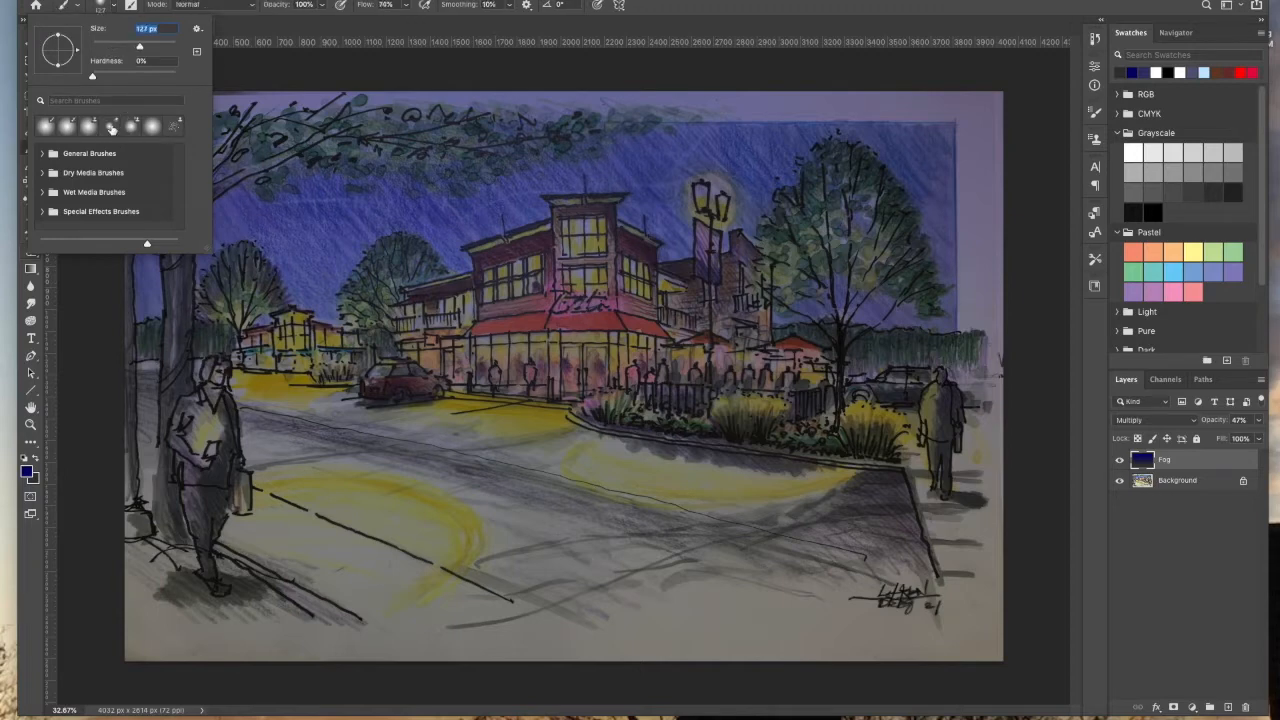
click(134, 133)
click(155, 131)
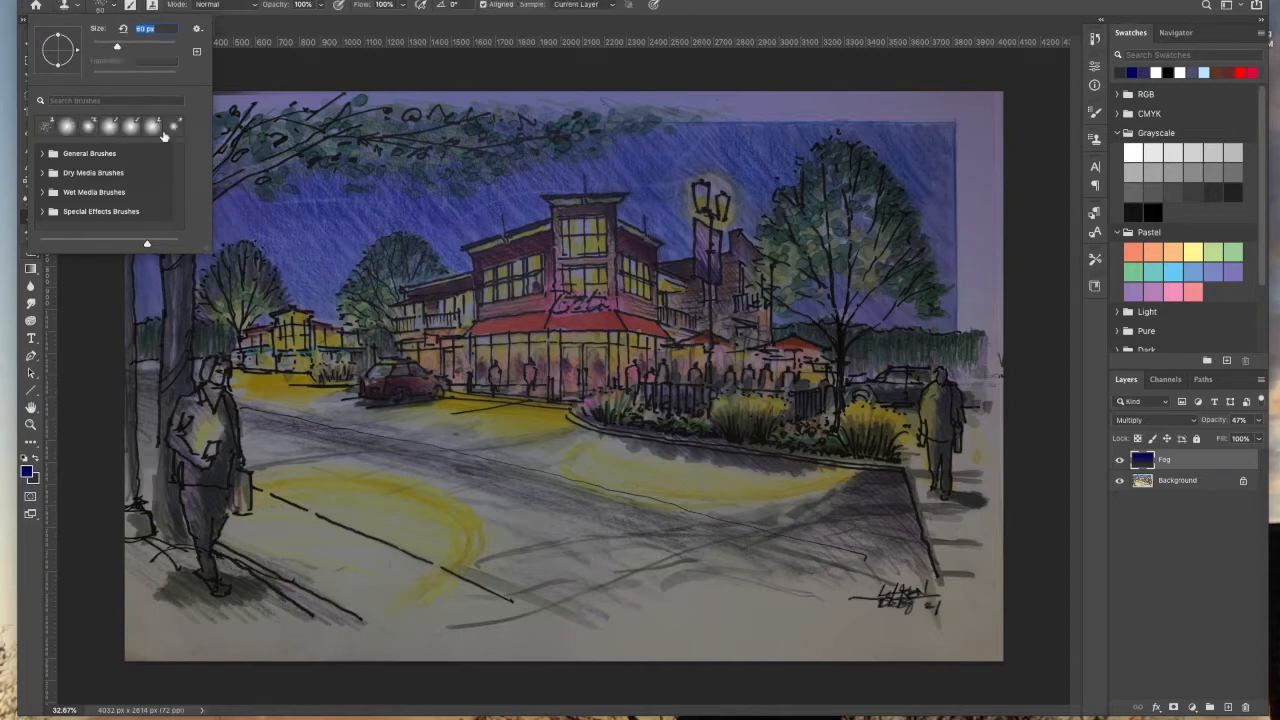
click(134, 131)
Step: Try different brush sizes and opacity, flow and smoothing options
drag(139, 47, 141, 47)
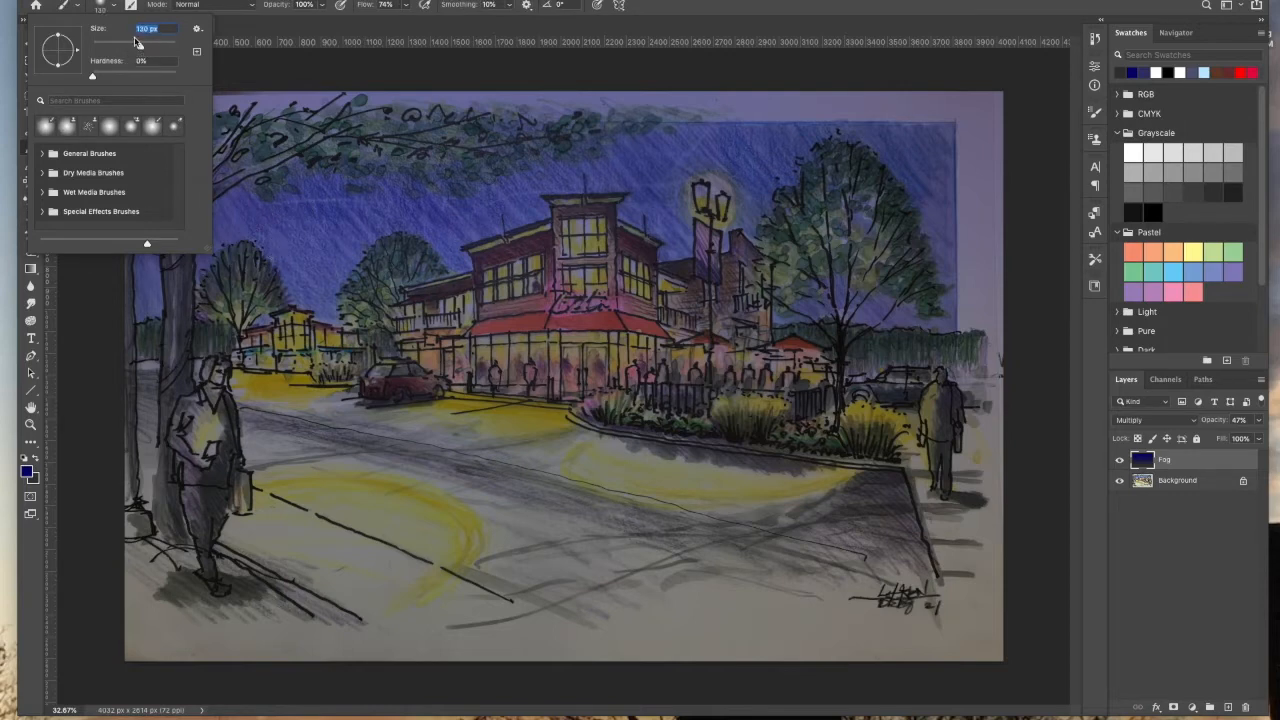
drag(141, 47, 139, 47)
click(45, 125)
mouse_move(143, 42)
mouse_down()
mouse_move(108, 46)
mouse_move(168, 46)
mouse_move(157, 46)
mouse_up()
click(406, 6)
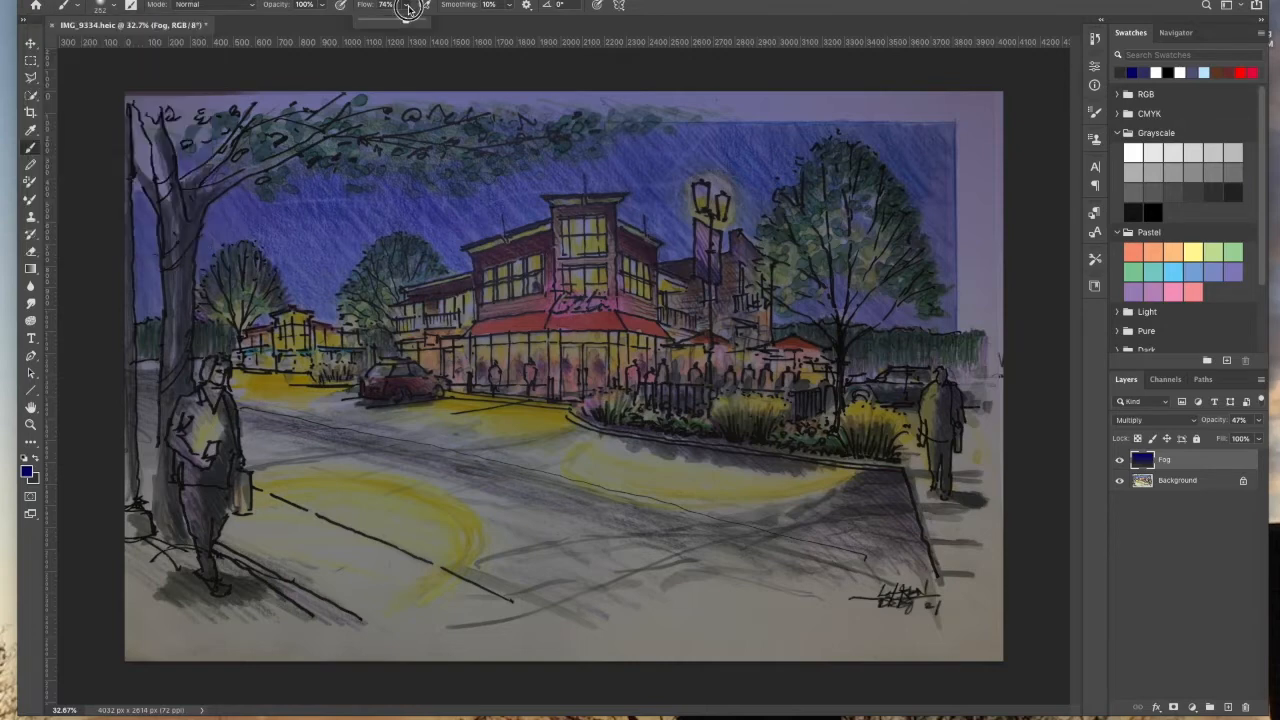
click(512, 6)
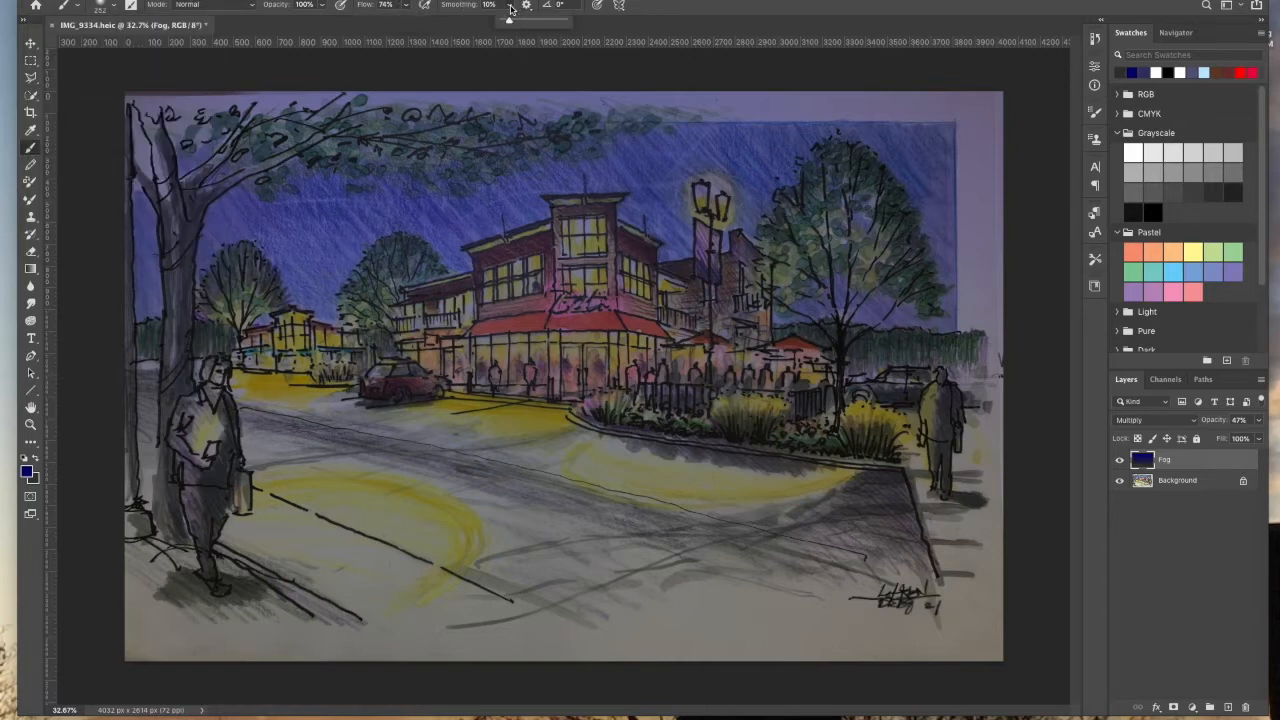
click(324, 6)
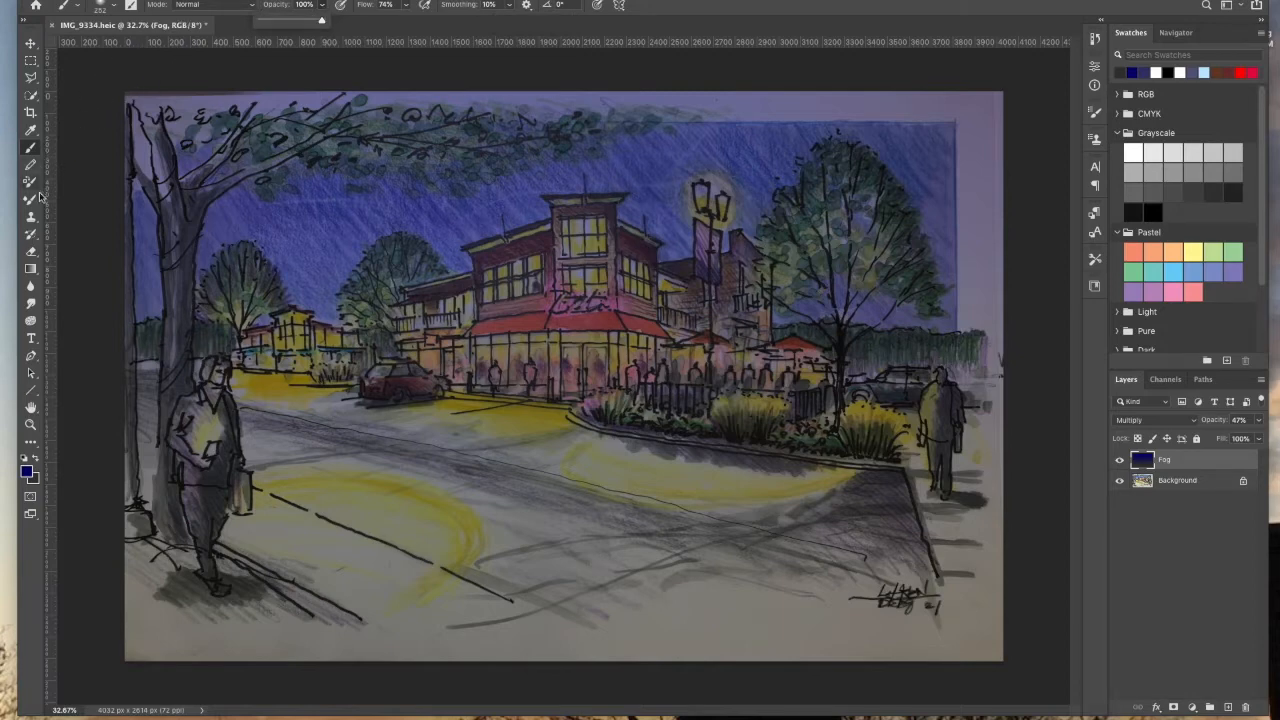
Step: Erase the fog around the street lamp with a soft 137 px Eraser
click(32, 254)
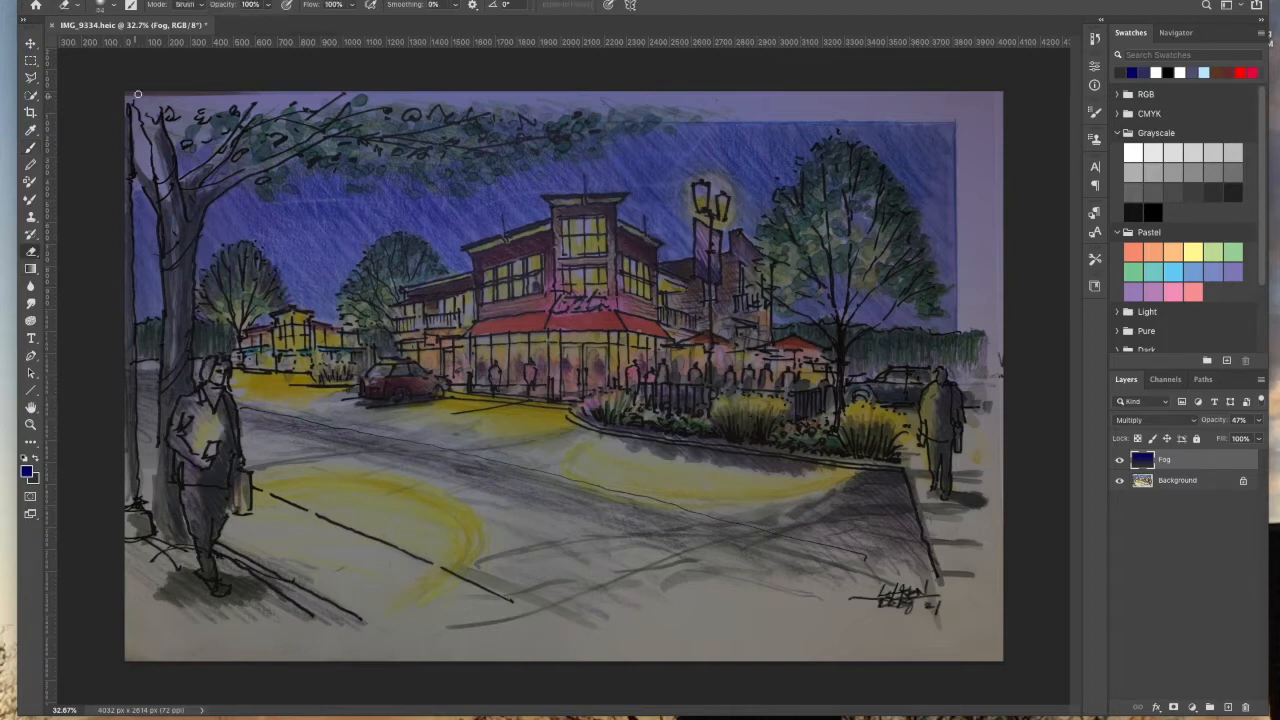
click(110, 5)
drag(135, 50, 142, 48)
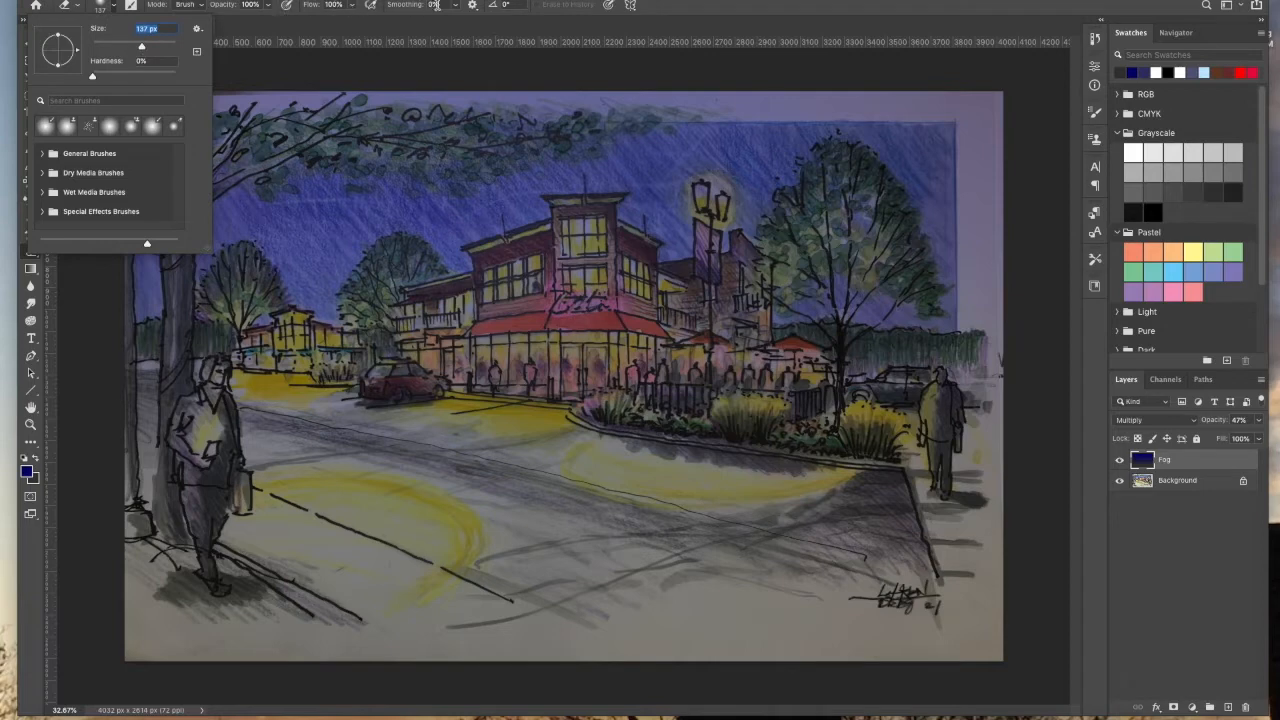
click(706, 208)
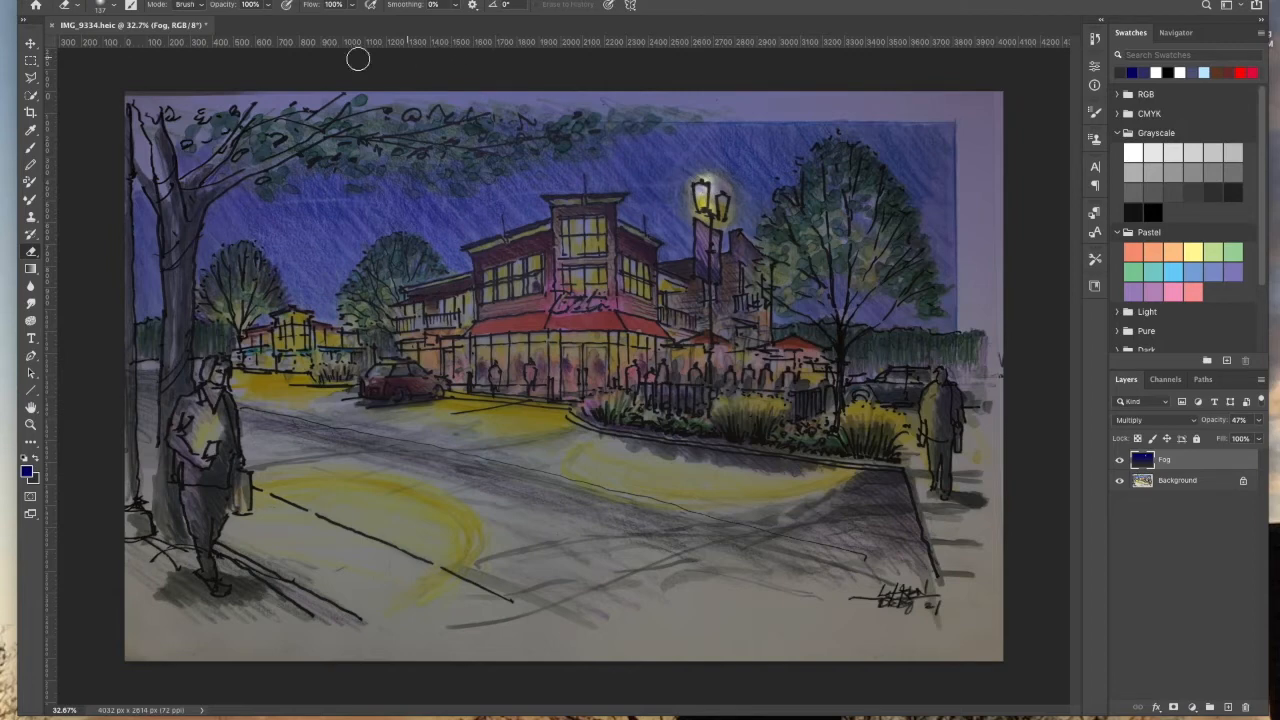
mouse_move(708, 201)
mouse_down()
mouse_move(722, 196)
mouse_move(722, 236)
mouse_up()
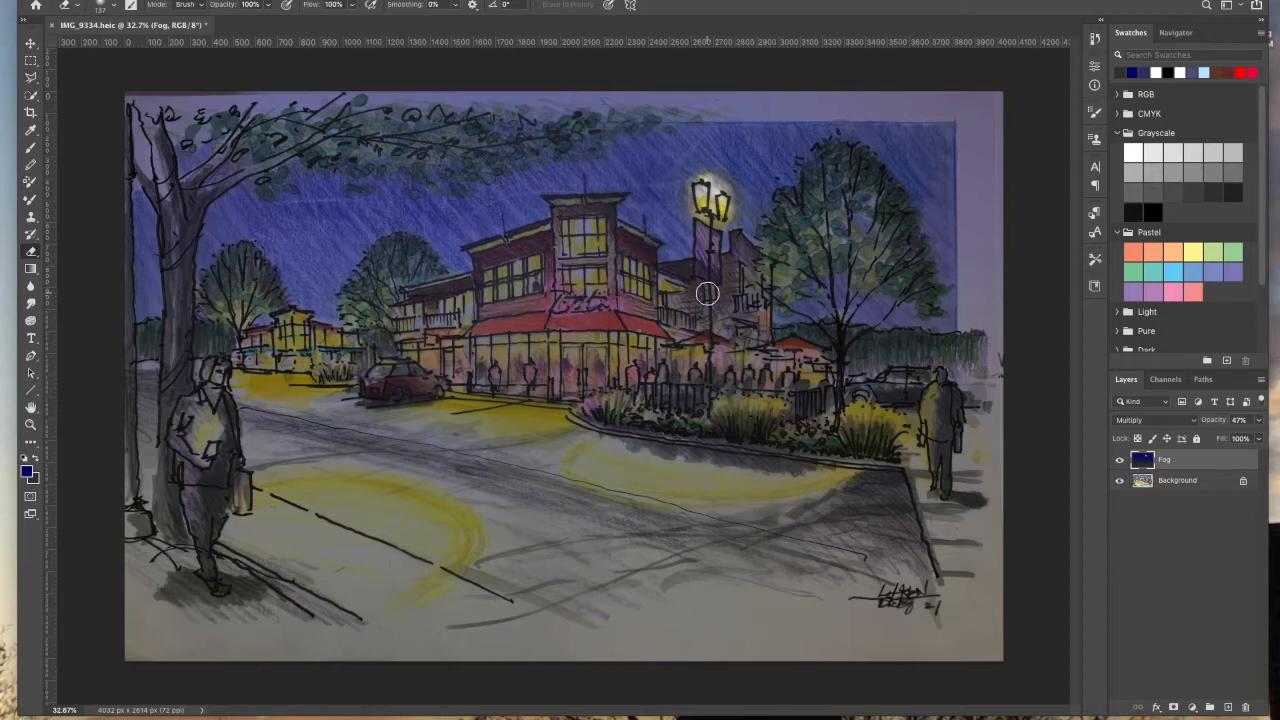
Step: Set the eraser to about 175 px, 85% opacity, 76% flow and 11% smoothing
click(117, 7)
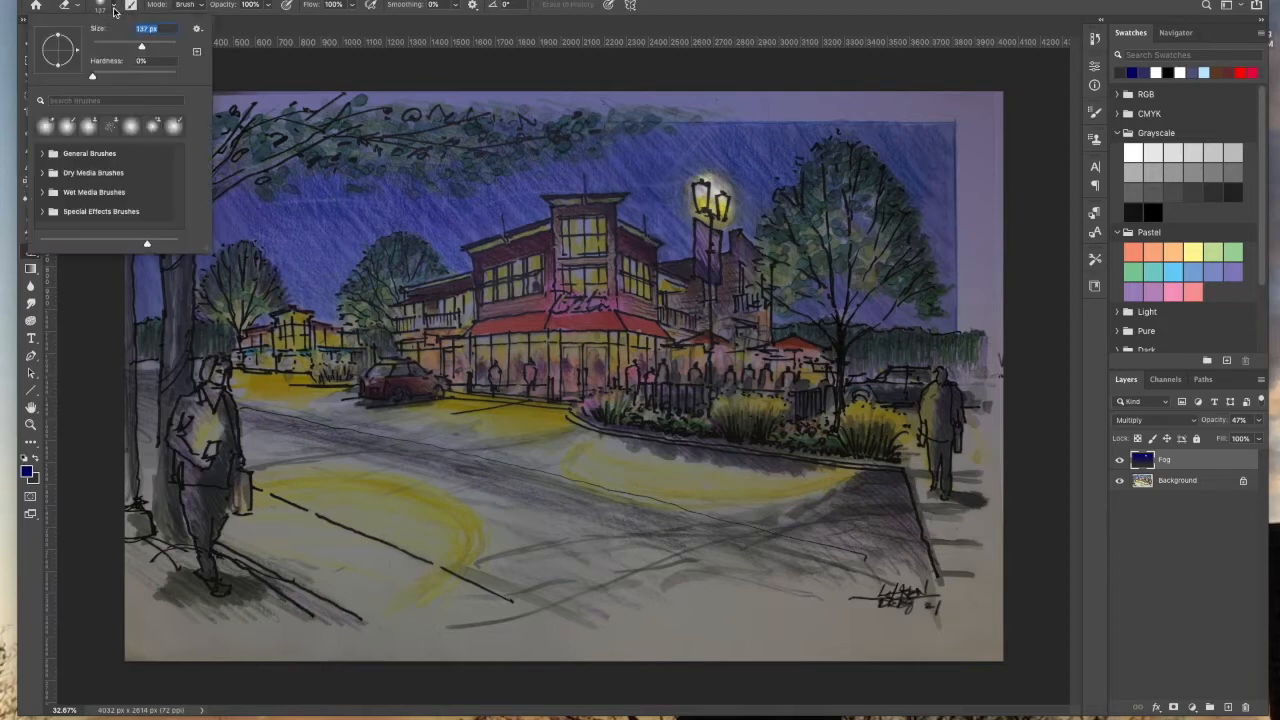
drag(143, 47, 98, 76)
click(103, 75)
click(352, 6)
drag(344, 22, 332, 24)
drag(271, 8, 260, 25)
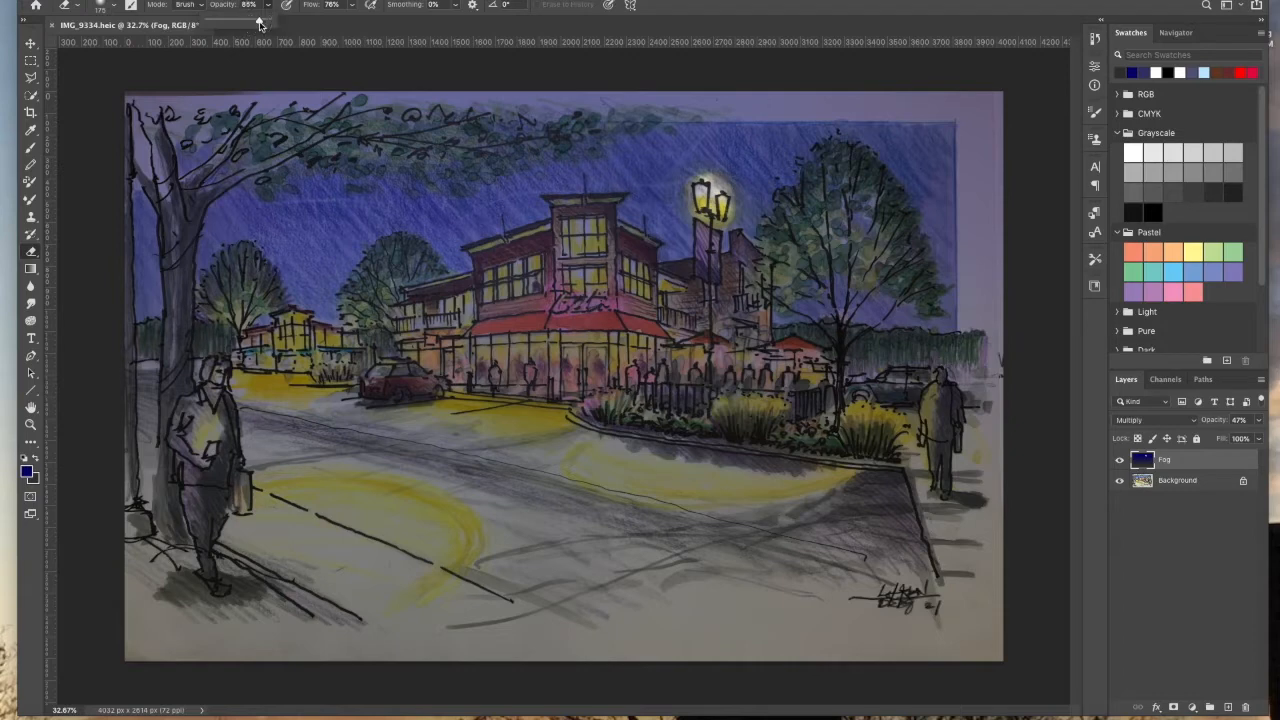
click(457, 6)
drag(455, 21, 464, 22)
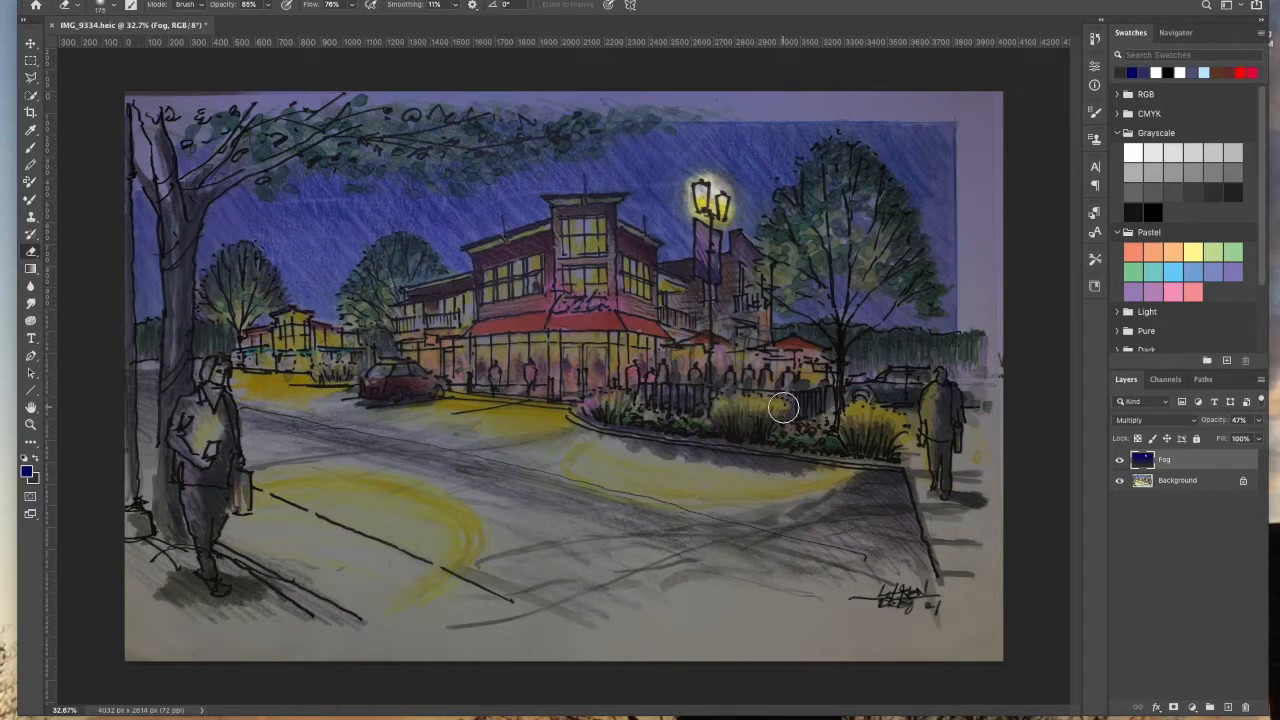
Step: Erase the fog along the planter, the car and the storefront's ground floor
mouse_move(918, 415)
mouse_down()
mouse_move(919, 432)
mouse_move(937, 390)
mouse_up()
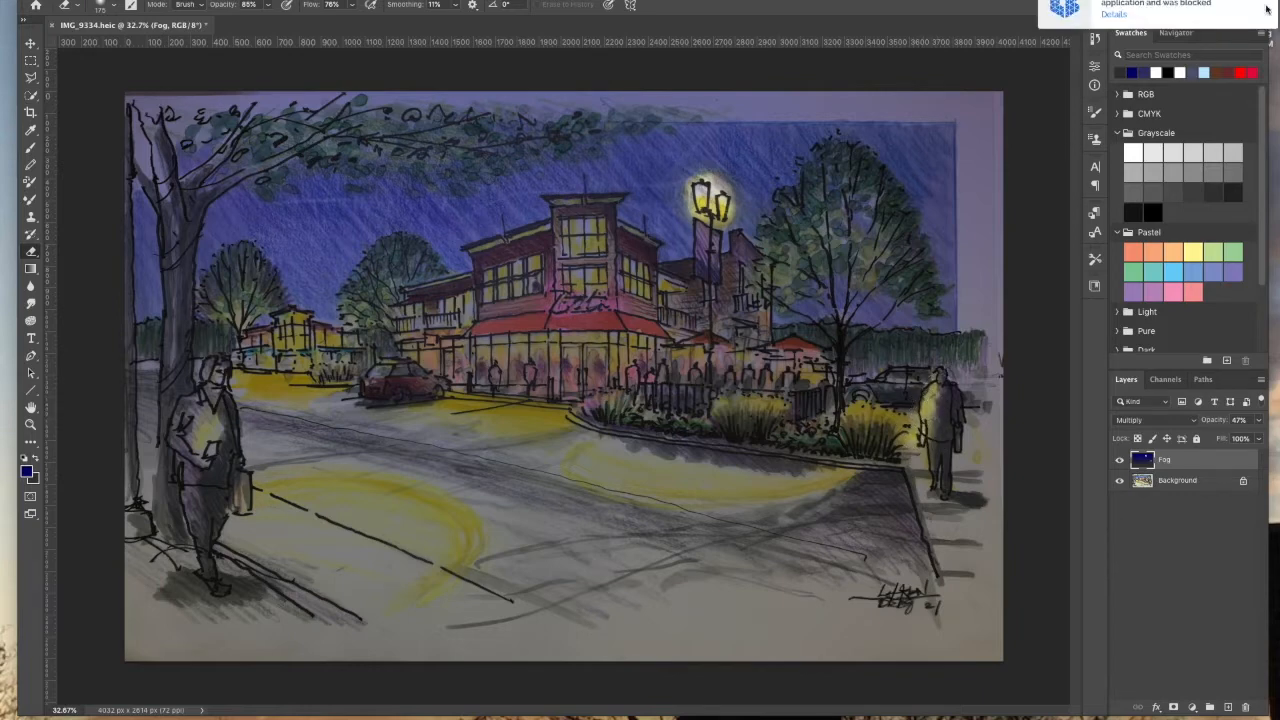
click(907, 417)
mouse_move(814, 376)
mouse_down()
mouse_move(741, 363)
mouse_move(759, 287)
mouse_move(734, 354)
mouse_move(672, 364)
mouse_move(629, 354)
mouse_move(641, 344)
mouse_move(656, 346)
mouse_move(483, 351)
mouse_up()
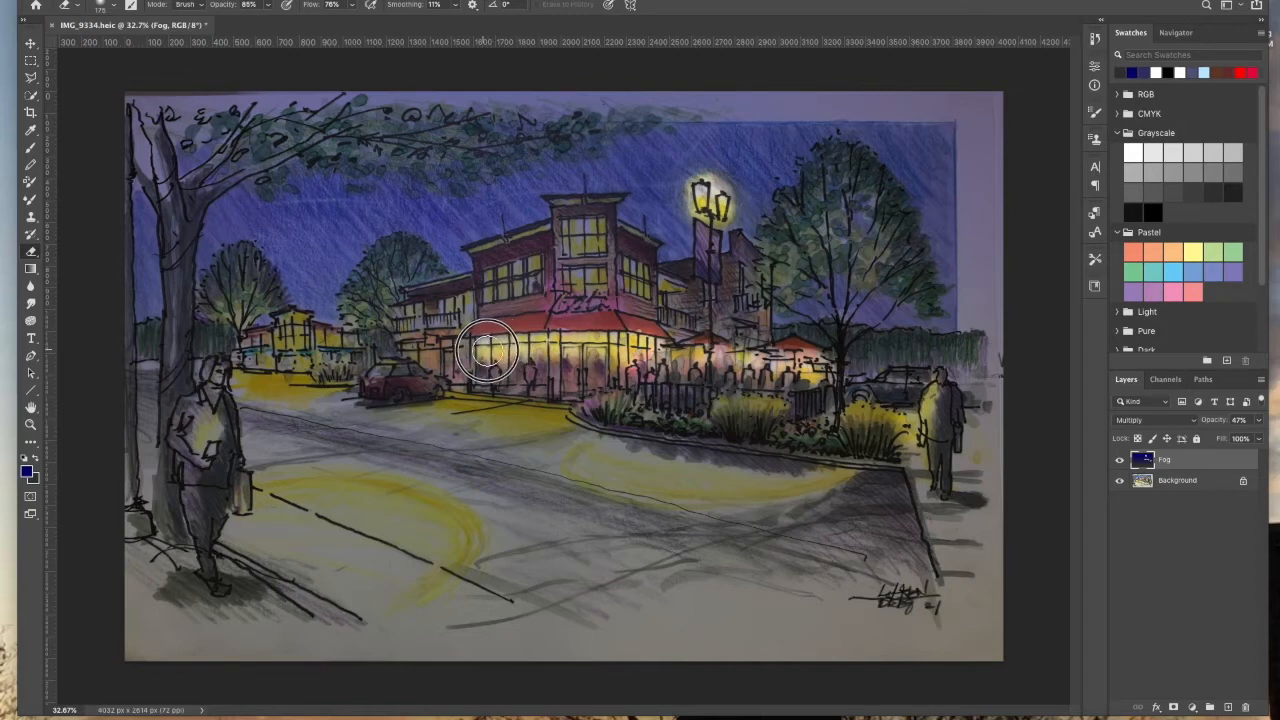
Step: Erase the fog over the building's upper windows and again around the street lamp
mouse_move(582, 275)
mouse_down()
mouse_move(558, 301)
mouse_move(610, 300)
mouse_move(606, 283)
mouse_move(596, 302)
mouse_move(594, 247)
mouse_up()
mouse_move(537, 283)
mouse_down()
mouse_move(503, 277)
mouse_move(494, 292)
mouse_up()
mouse_move(648, 263)
mouse_down()
mouse_move(635, 275)
mouse_move(675, 290)
mouse_move(684, 318)
mouse_up()
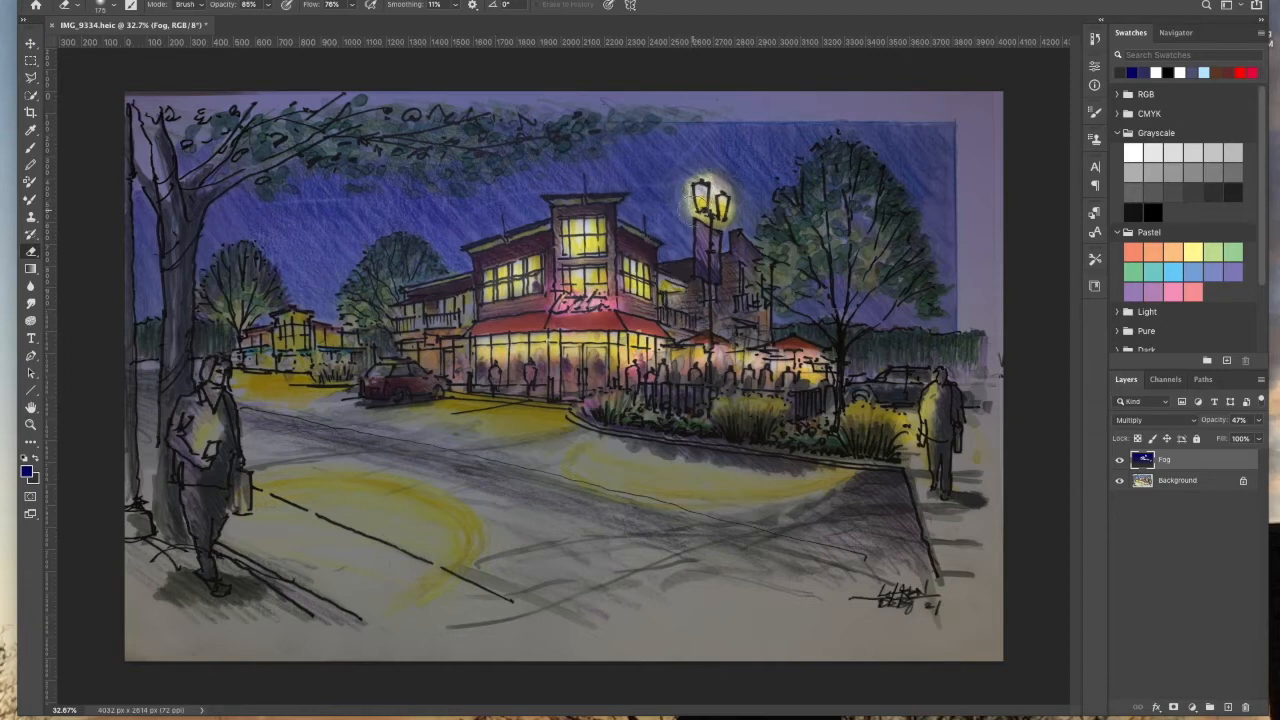
mouse_move(698, 183)
mouse_down()
mouse_move(728, 193)
mouse_move(725, 236)
mouse_up()
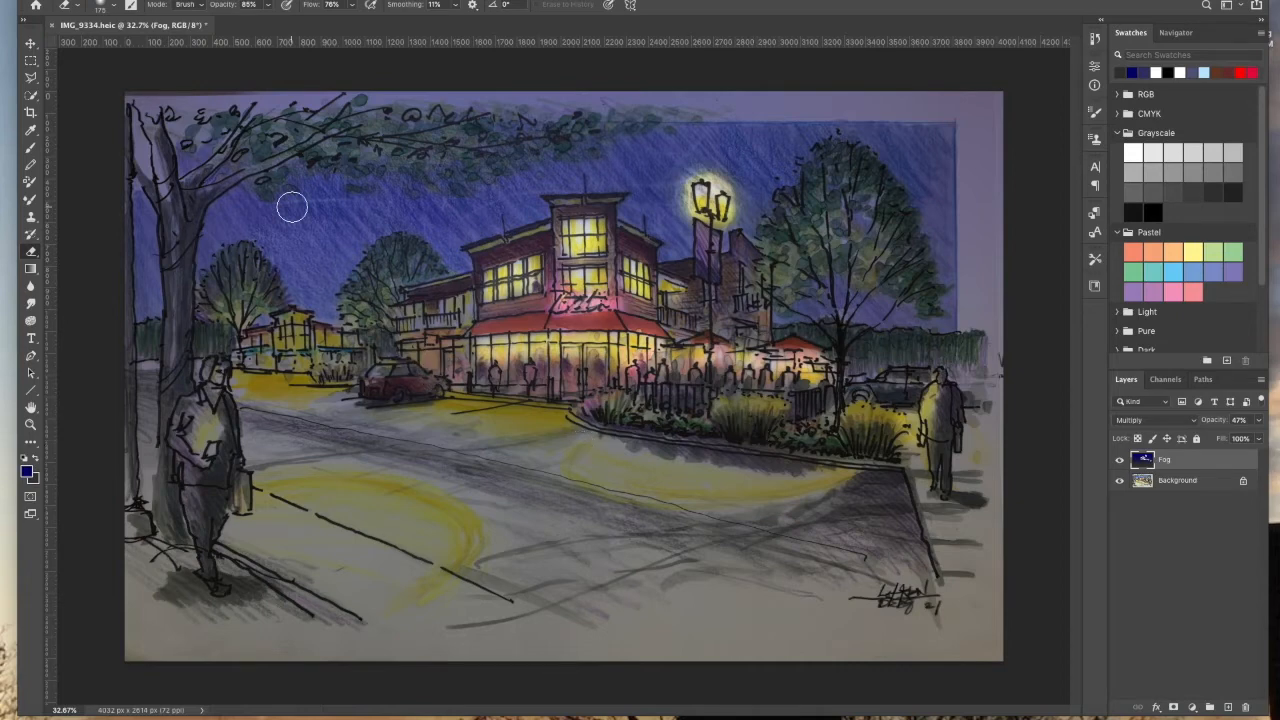
Step: Select an ellipse around the light pool in front of the planter, erase the fog inside it with a large eraser, and deselect
click(37, 64)
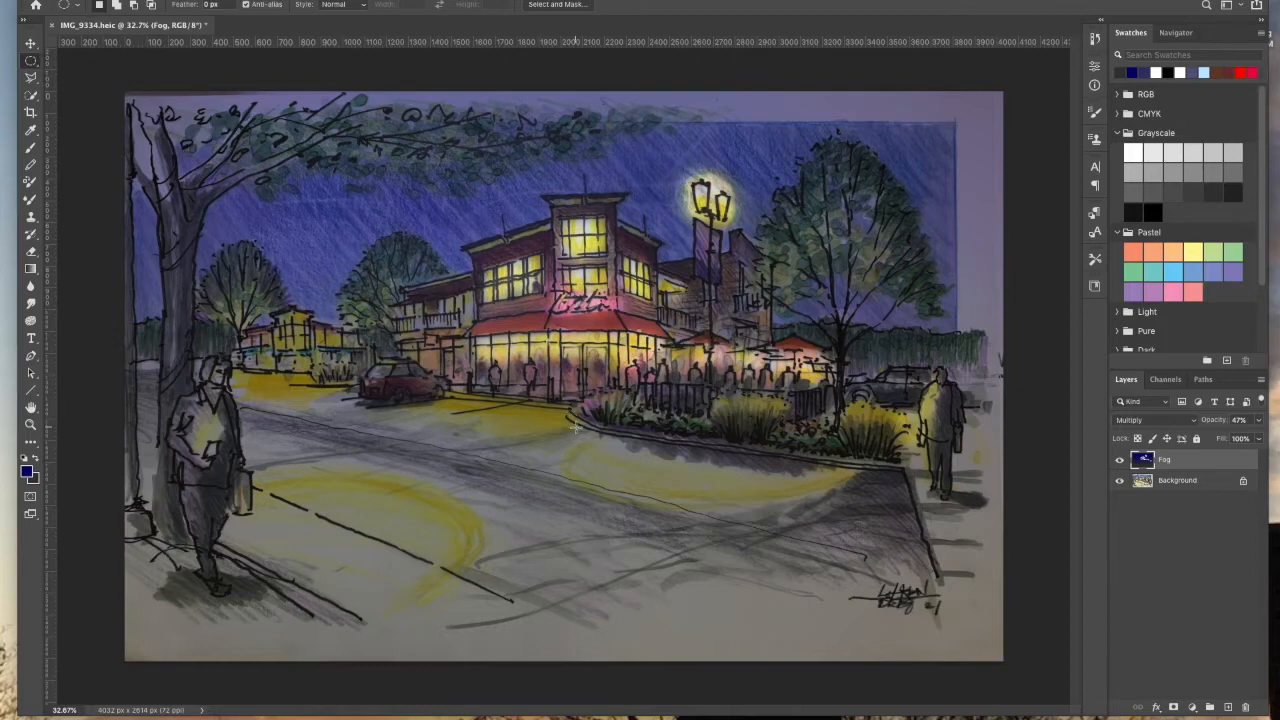
drag(537, 418, 909, 507)
click(32, 251)
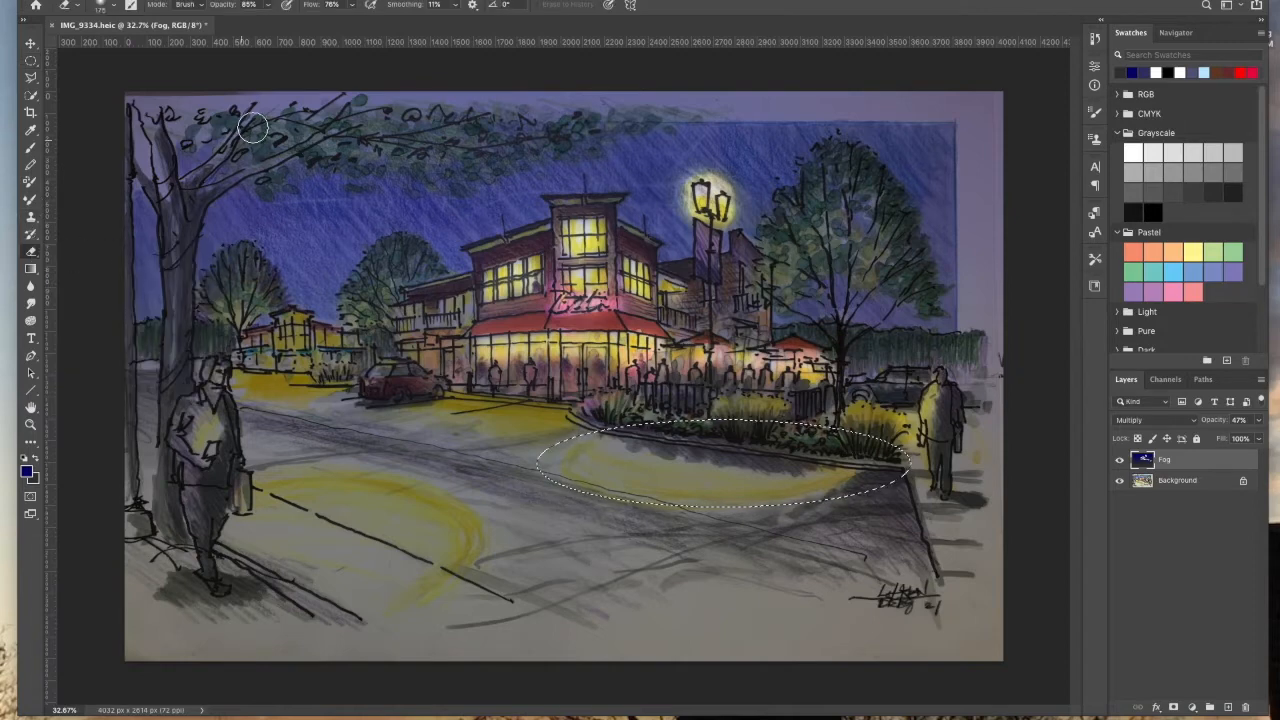
click(111, 8)
drag(155, 51, 171, 48)
click(635, 446)
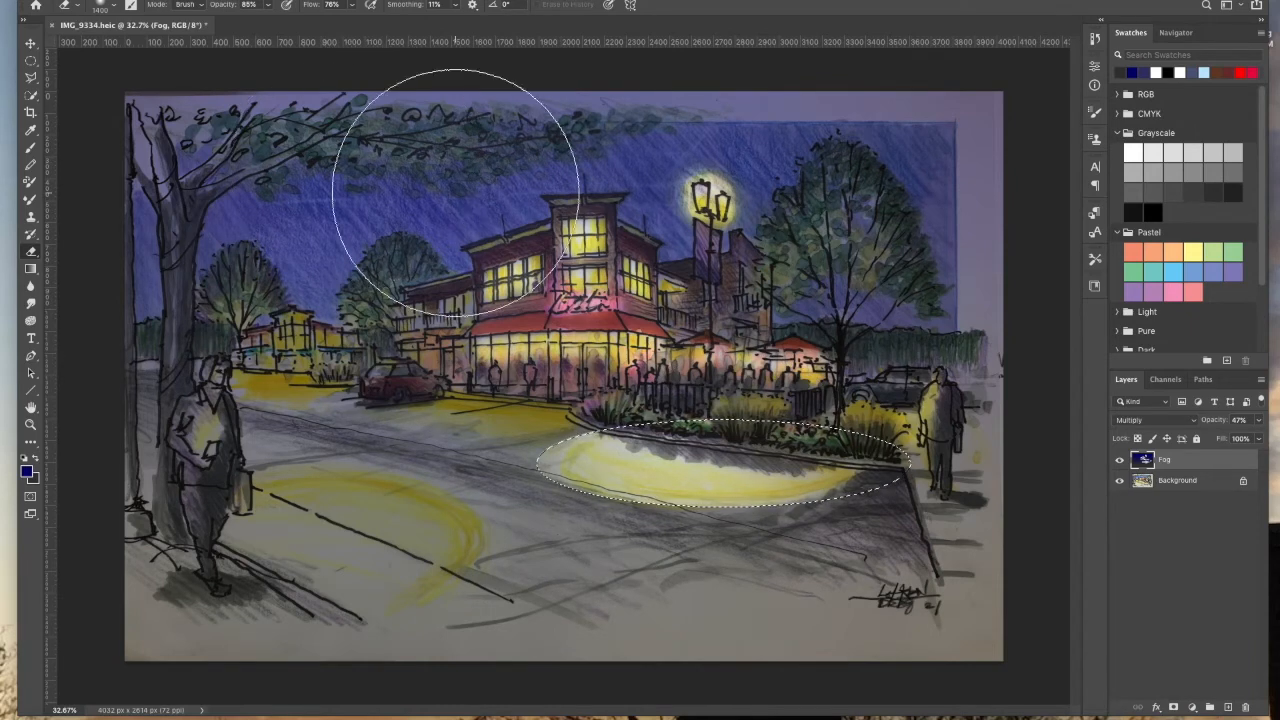
click(270, 0)
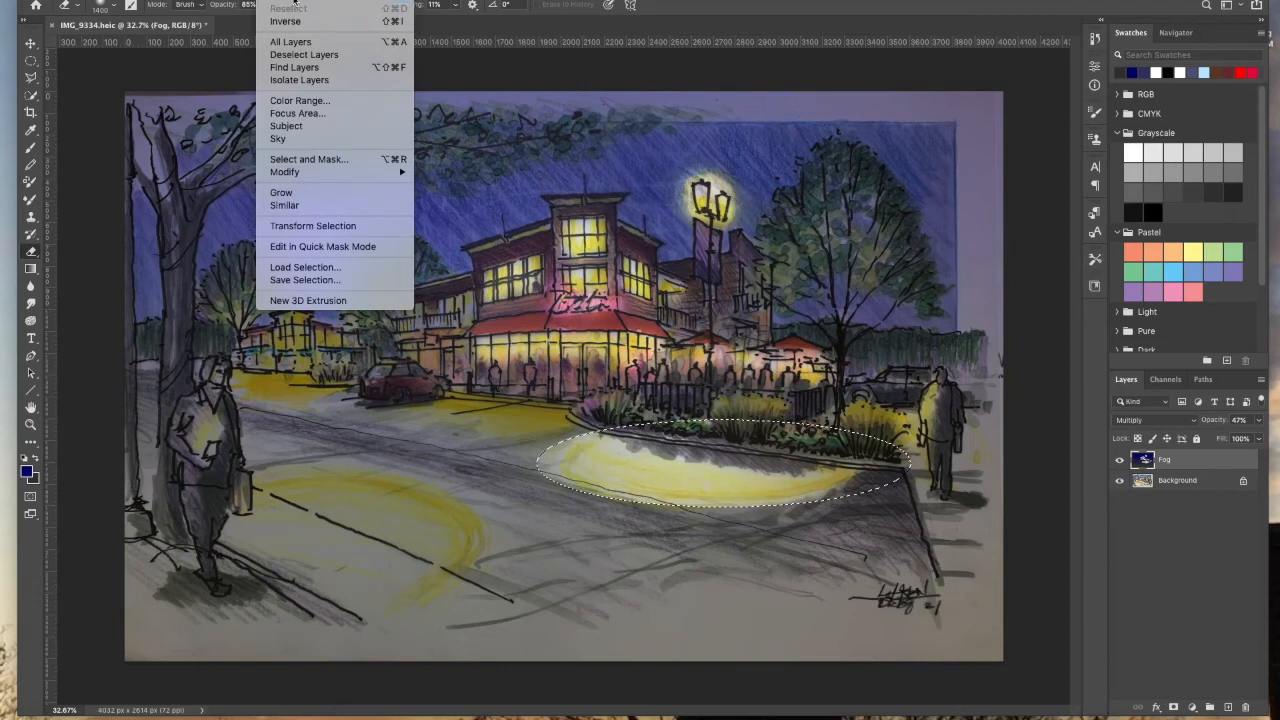
click(288, 2)
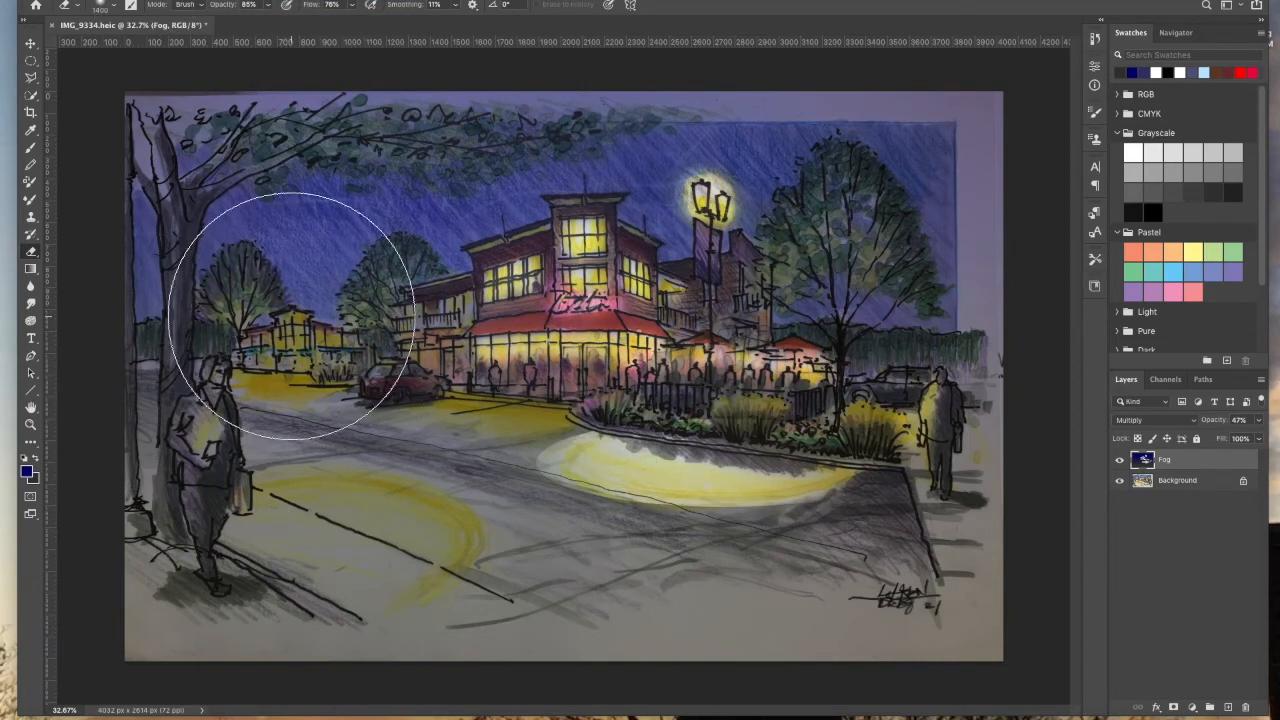
Step: Shrink the eraser and erase the fog around the left-hand buildings and the storefront's sidewalk light
click(114, 6)
drag(132, 46, 148, 46)
mouse_move(294, 329)
mouse_down()
mouse_move(252, 348)
mouse_move(245, 322)
mouse_move(264, 310)
mouse_move(270, 362)
mouse_move(296, 360)
mouse_move(285, 374)
mouse_move(241, 372)
mouse_move(292, 376)
mouse_move(275, 374)
mouse_move(316, 346)
mouse_up()
click(342, 346)
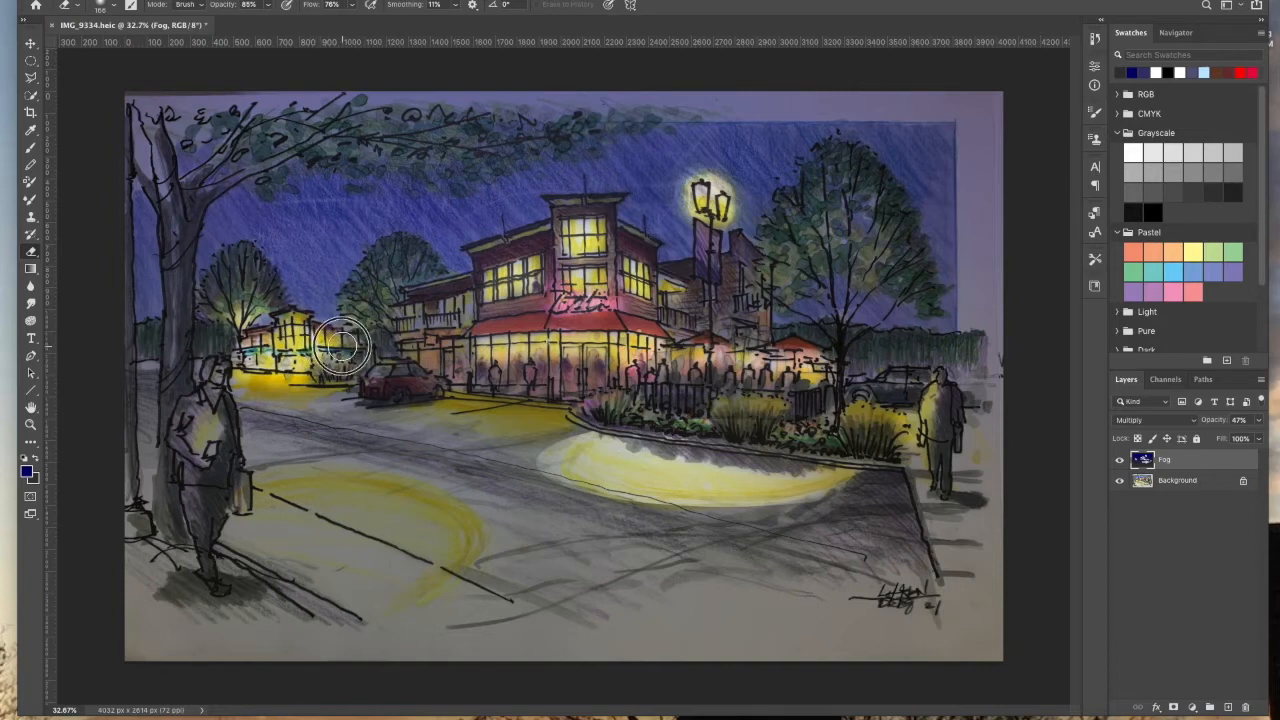
click(452, 310)
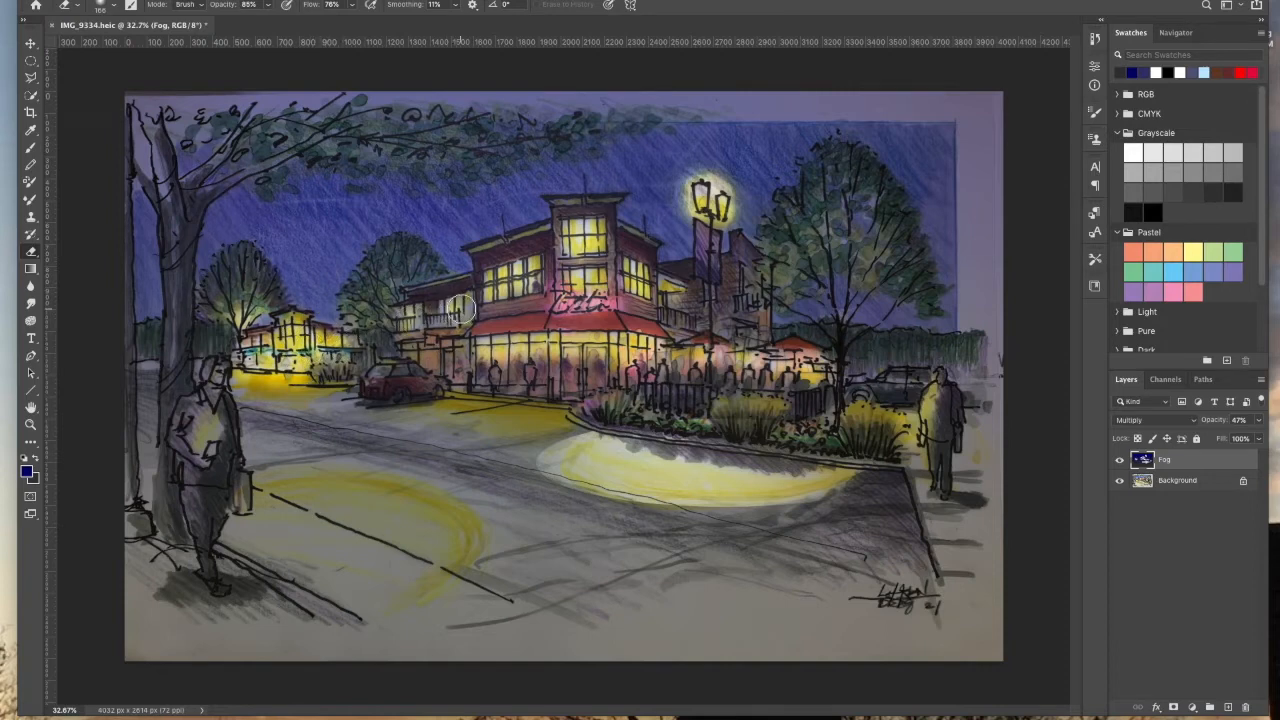
click(453, 353)
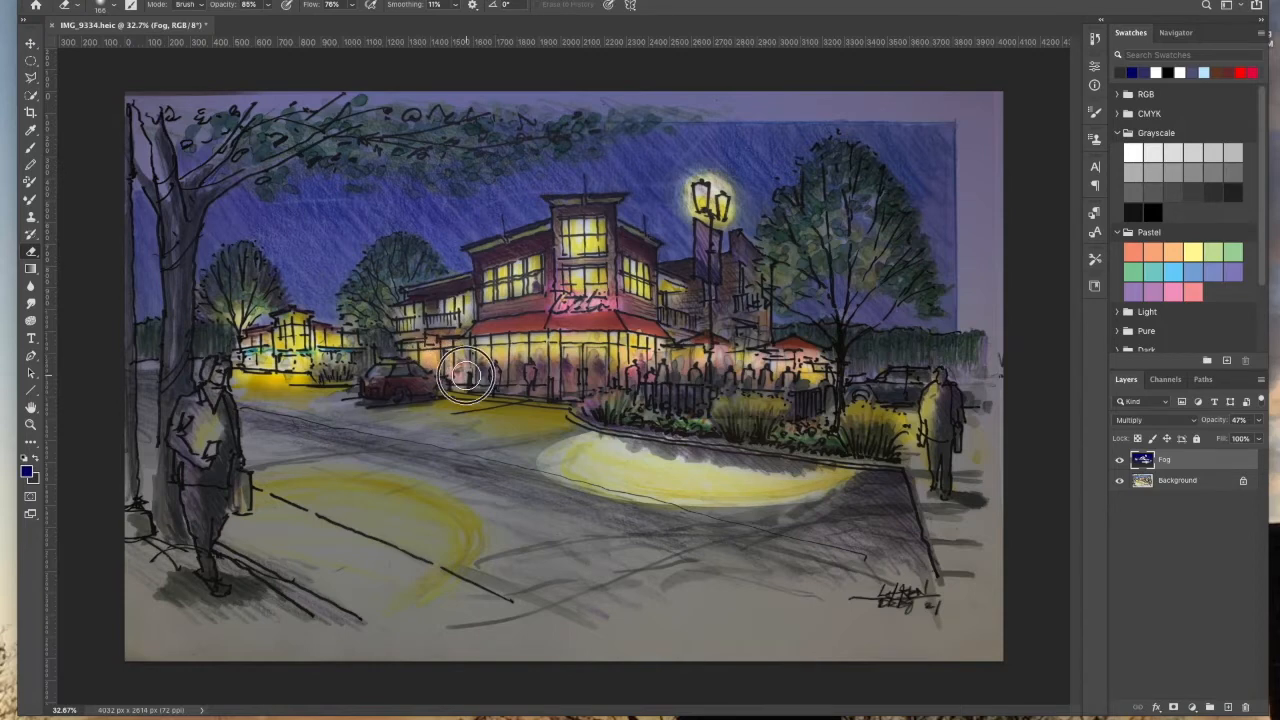
mouse_move(465, 378)
mouse_down()
mouse_move(472, 396)
mouse_move(555, 412)
mouse_move(460, 400)
mouse_up()
click(458, 400)
click(451, 400)
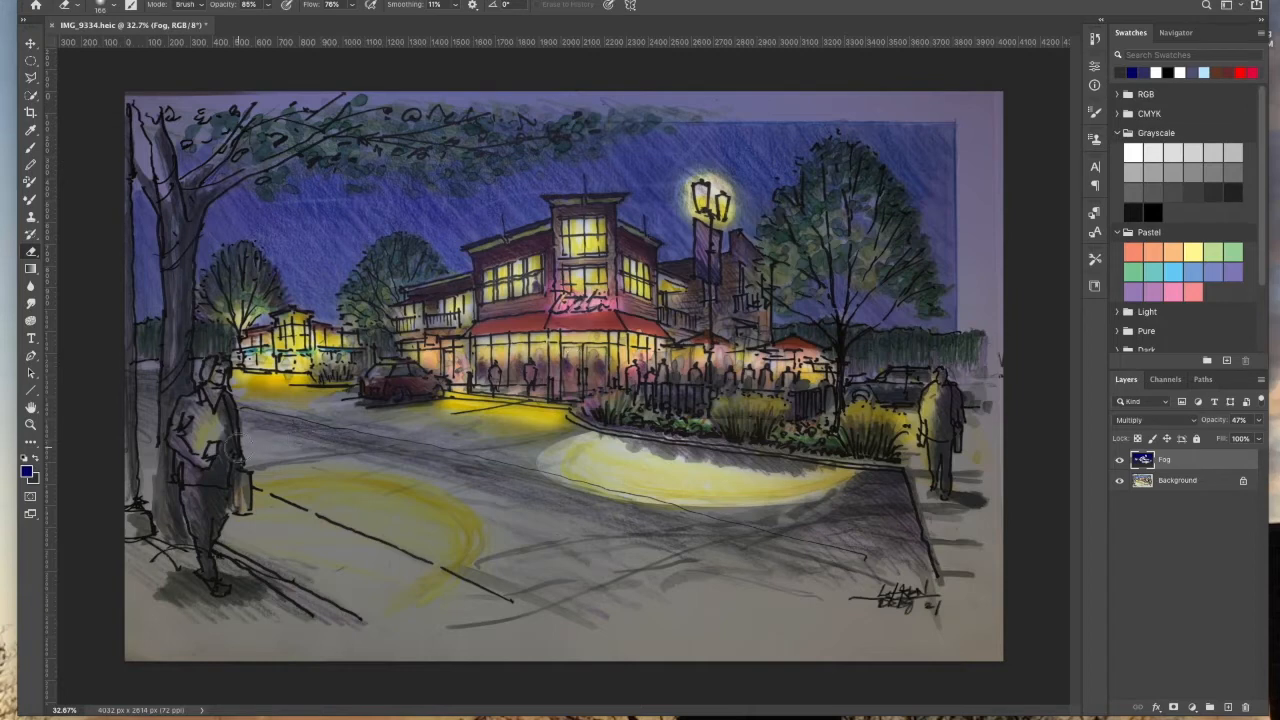
Step: Erase the fog over the glowing lantern held by the pedestrian on the left
click(216, 384)
click(207, 403)
click(204, 426)
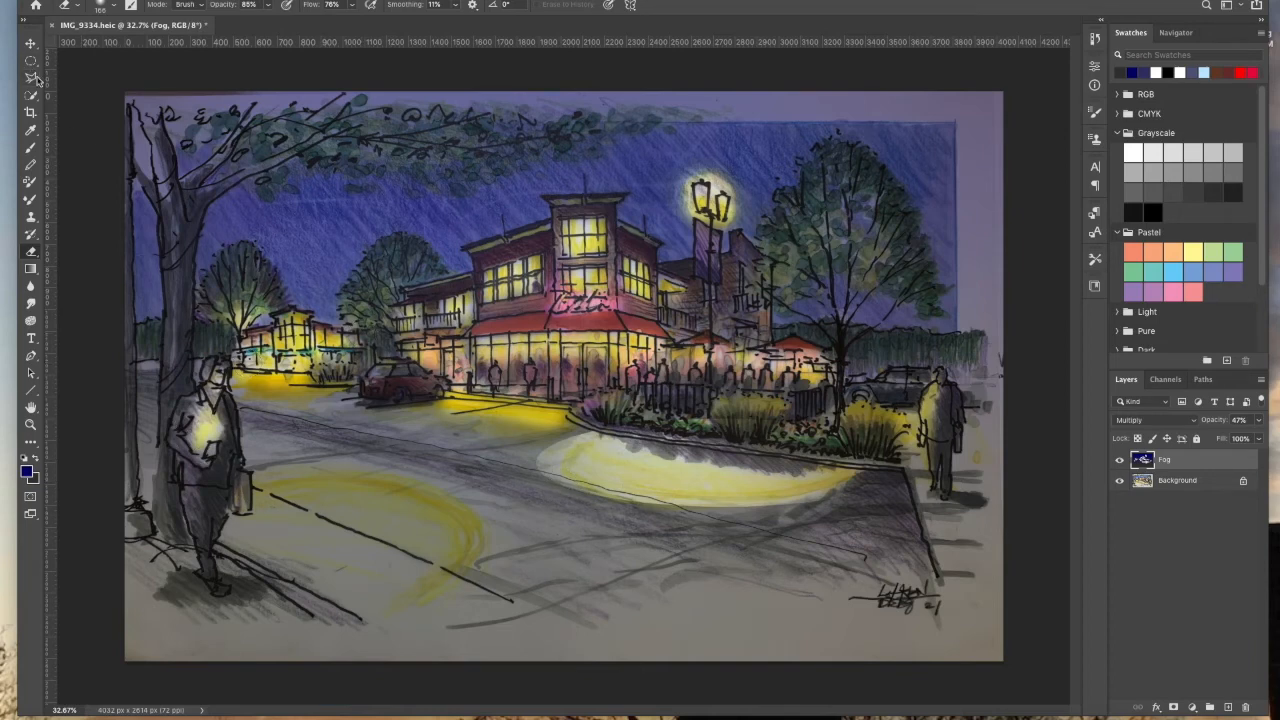
Step: Select an ellipse over the sidewalk light pool and set the eraser to 76% opacity and 66% flow
drag(31, 66, 109, 73)
drag(206, 478, 498, 611)
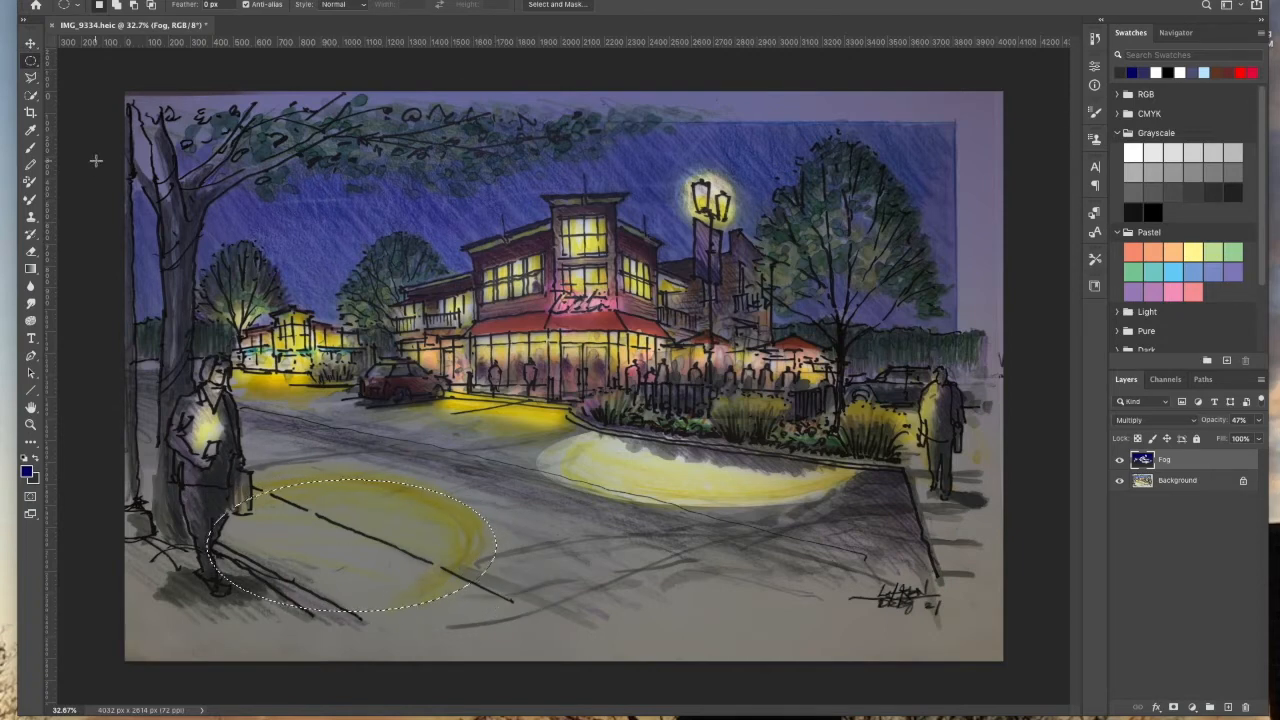
click(33, 254)
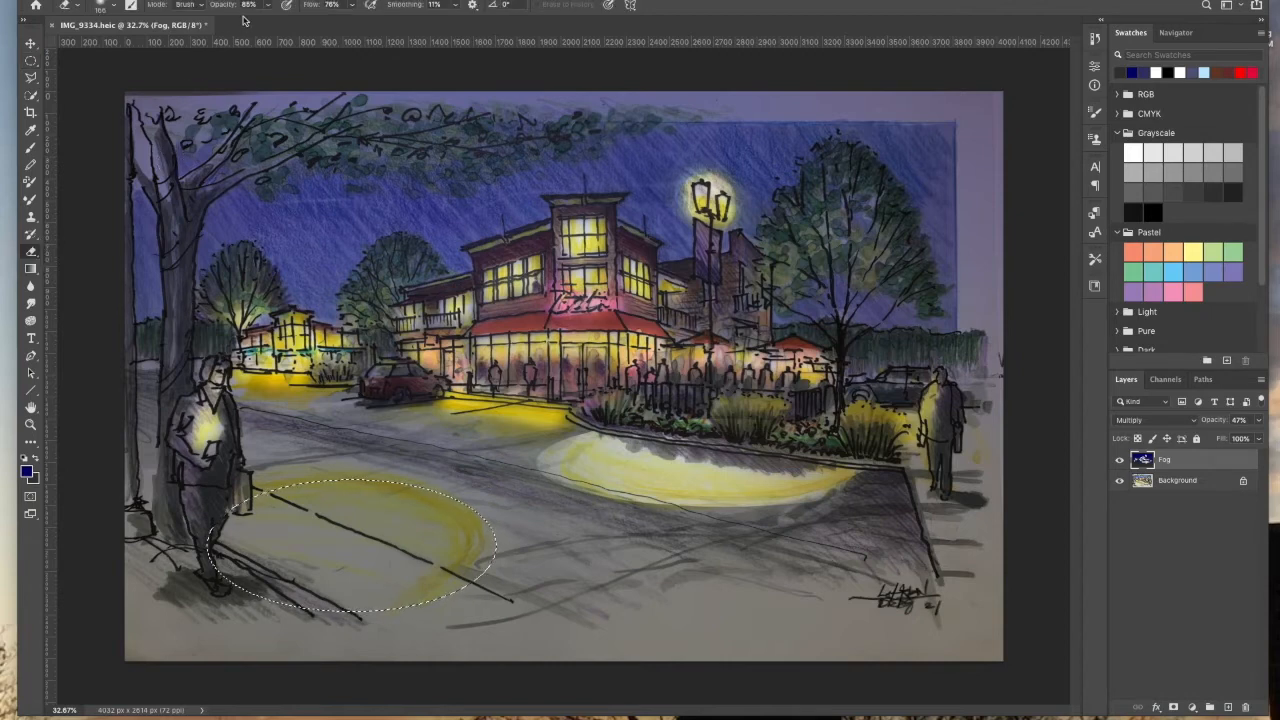
drag(353, 6, 346, 22)
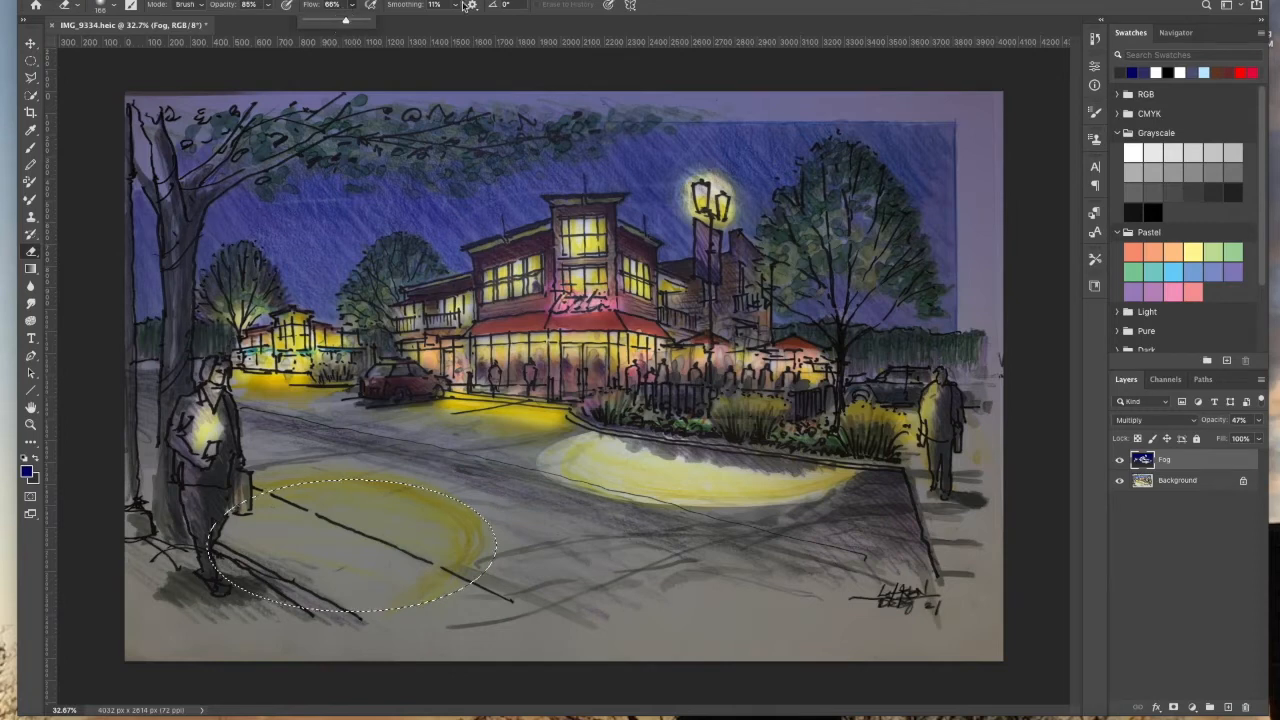
drag(267, 6, 262, 21)
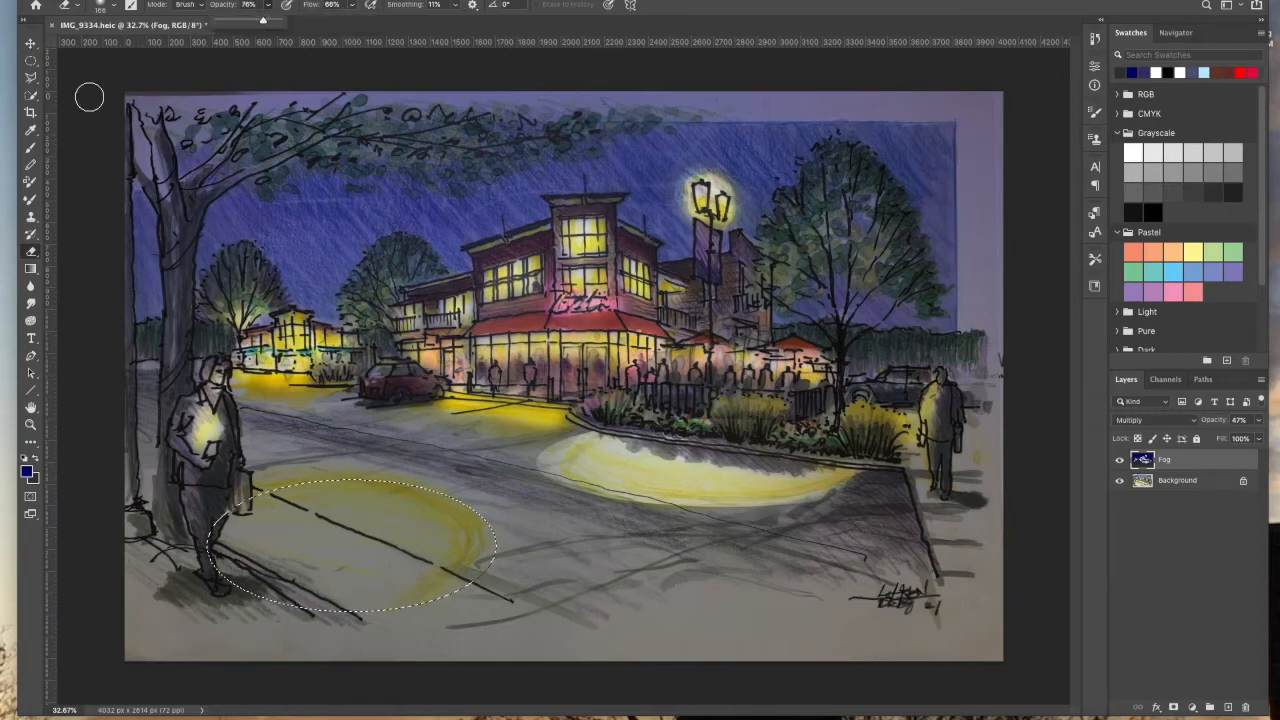
Step: Erase the fog inside the ellipse with a 2120 px eraser, then deselect it
click(108, 8)
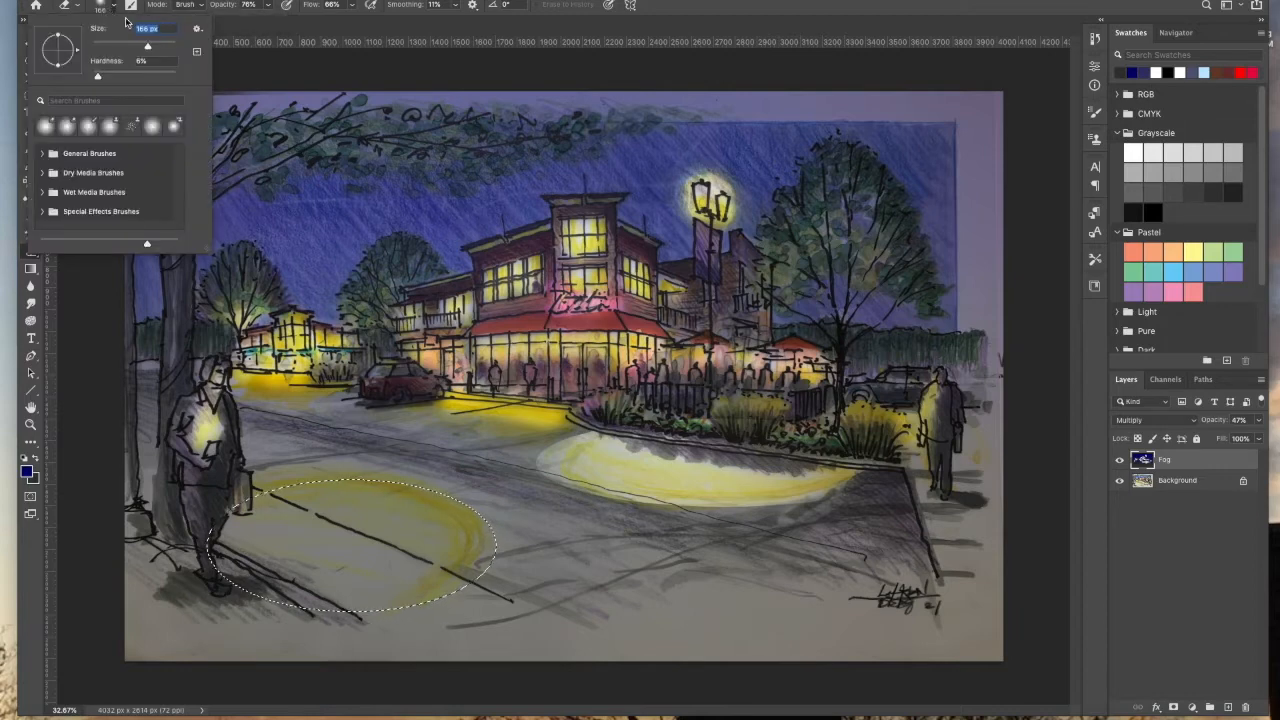
drag(157, 46, 170, 46)
click(244, 503)
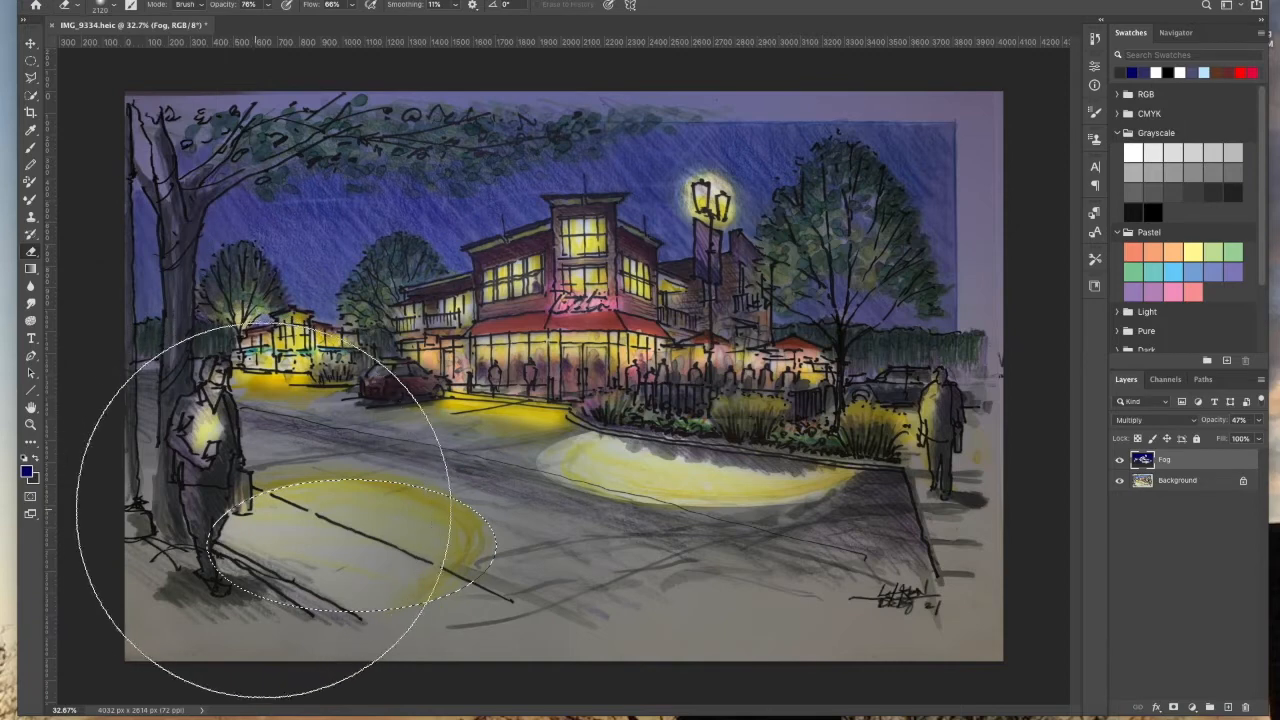
drag(247, 505, 320, 428)
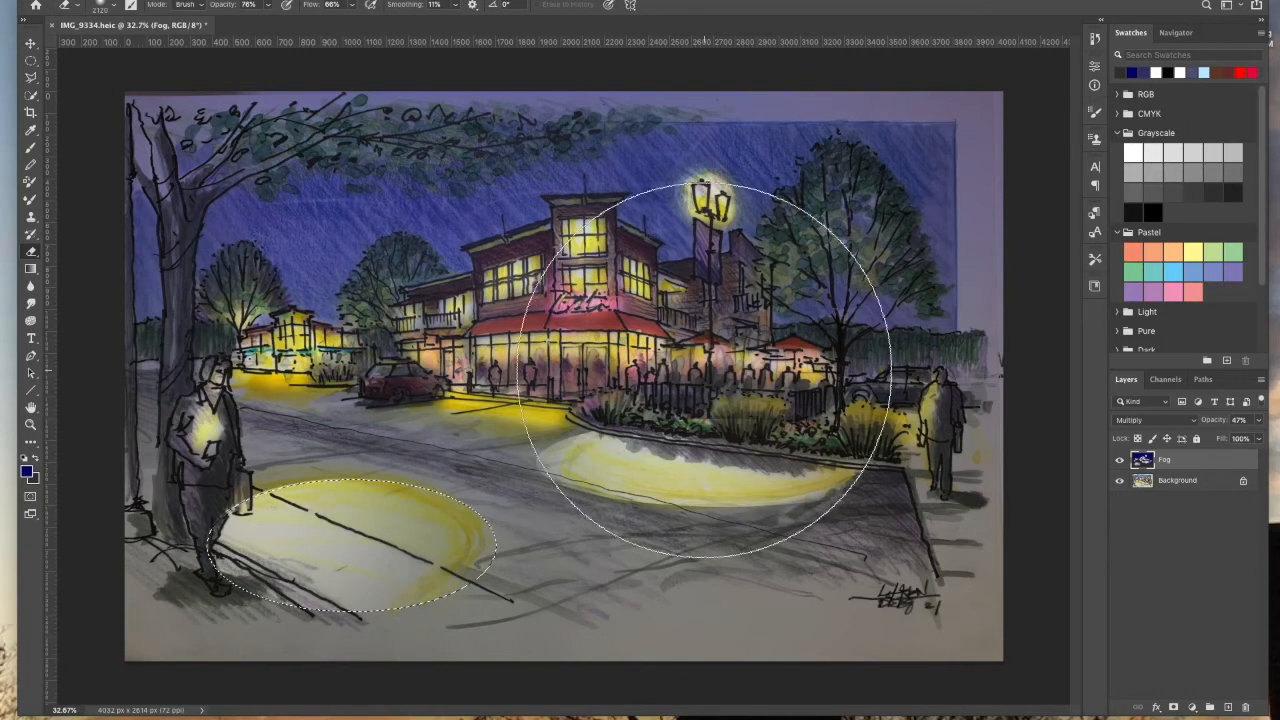
click(311, 0)
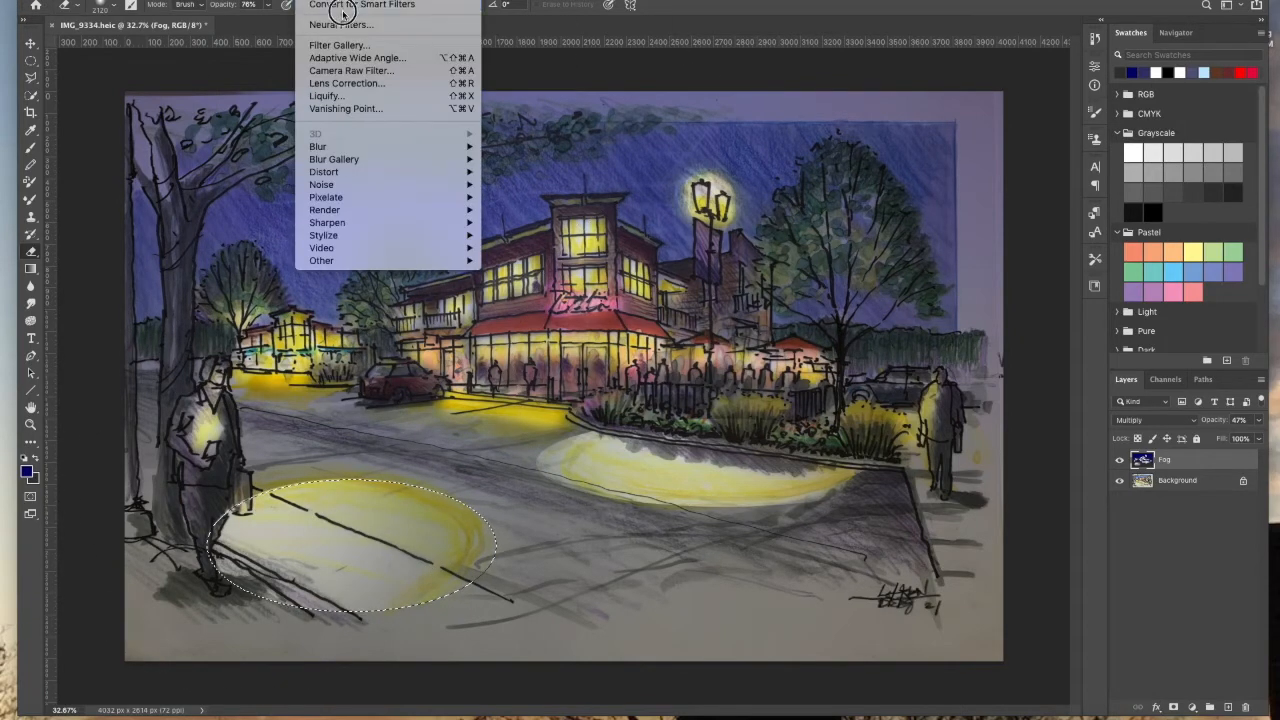
mouse_move(370, 0)
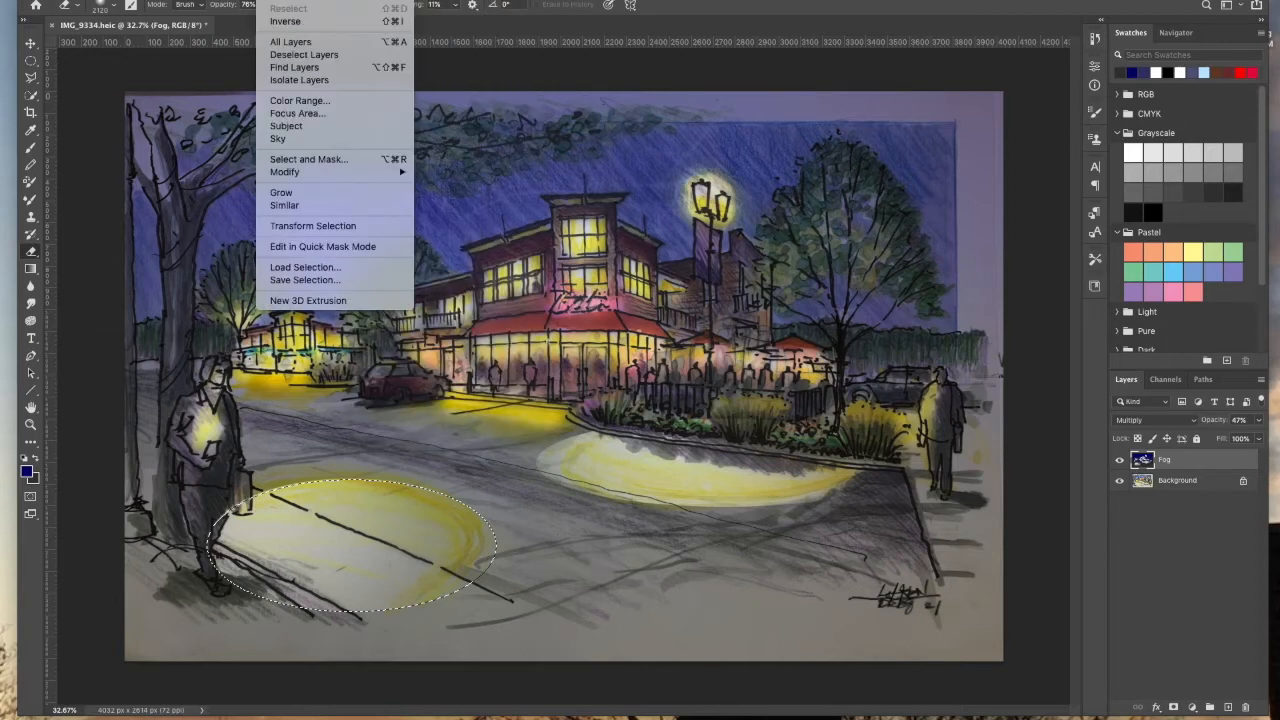
click(285, 0)
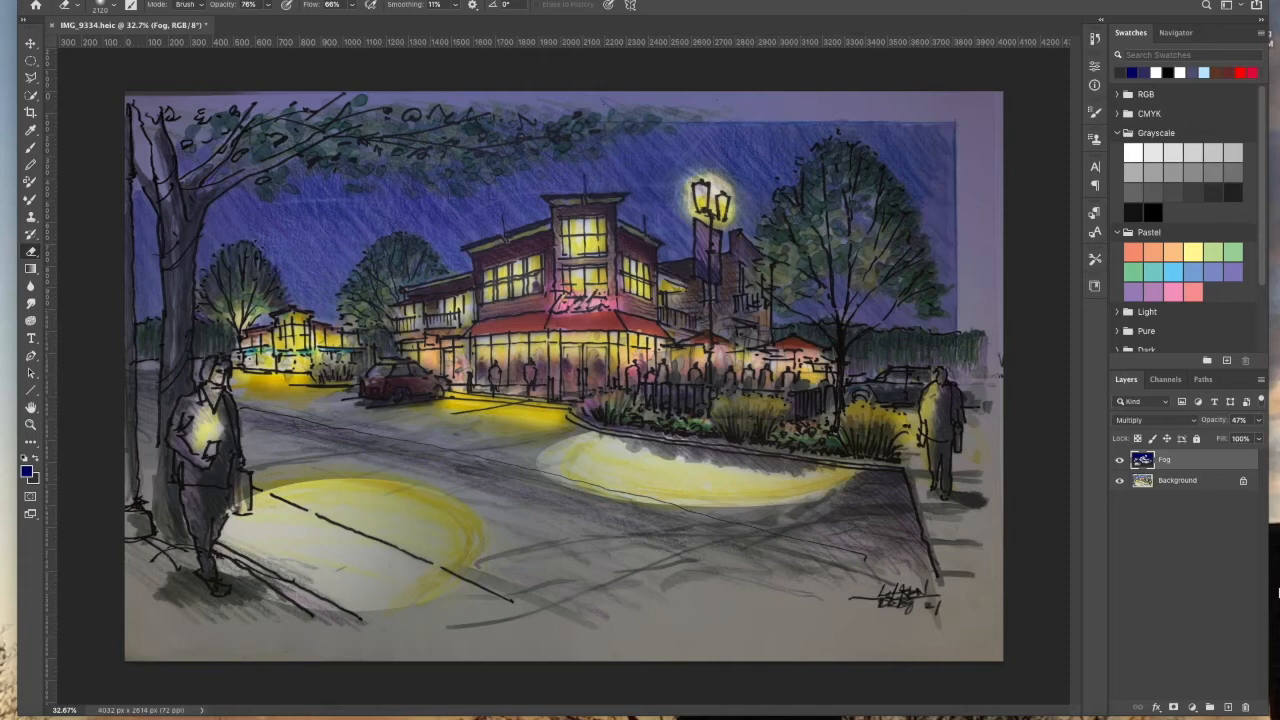
click(77, 8)
click(77, 9)
click(77, 9)
click(70, 9)
click(66, 9)
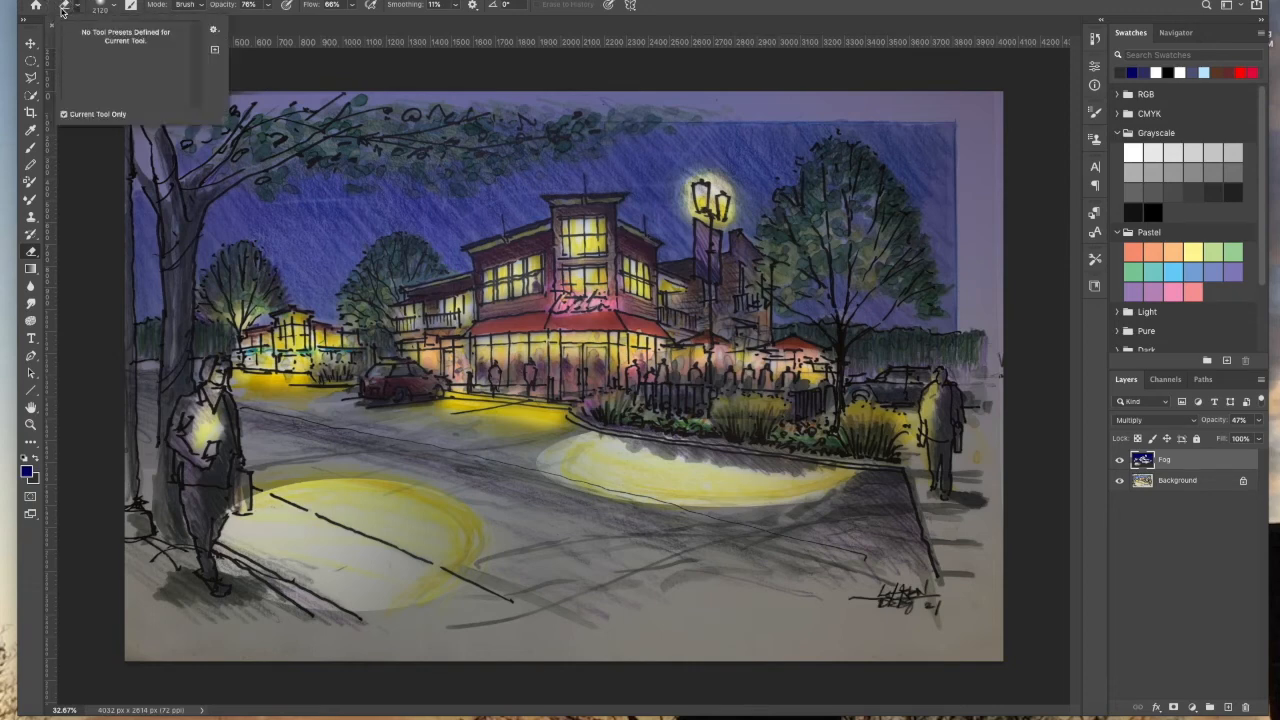
Step: Try to pick the KYLE Bonus Chunky Charcoal brush from the Dry Media Brushes at about 175 px
click(104, 7)
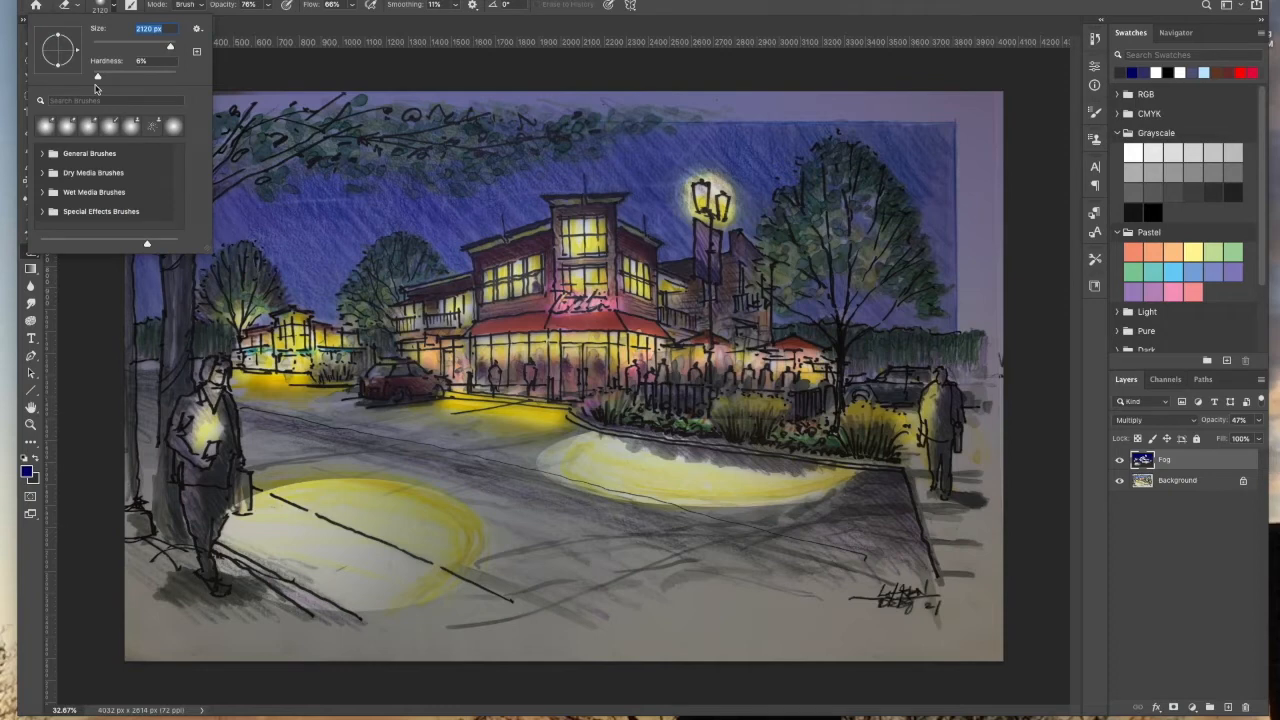
click(111, 156)
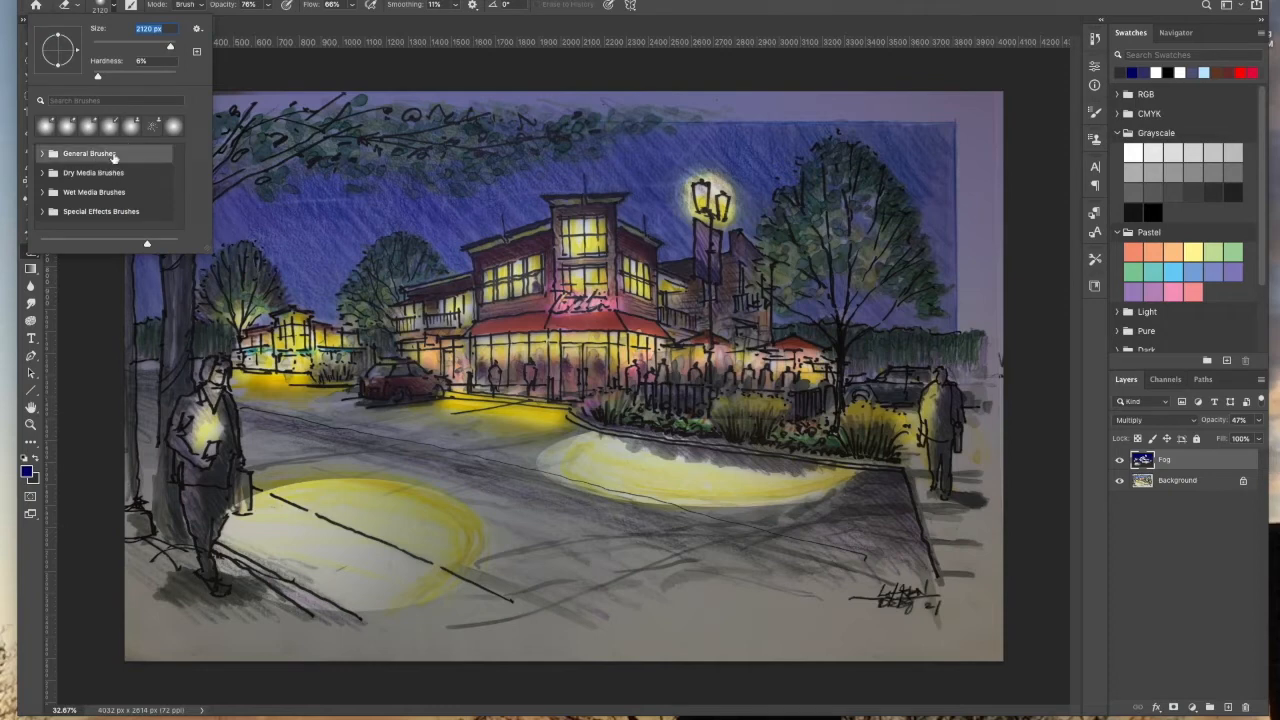
double_click(111, 156)
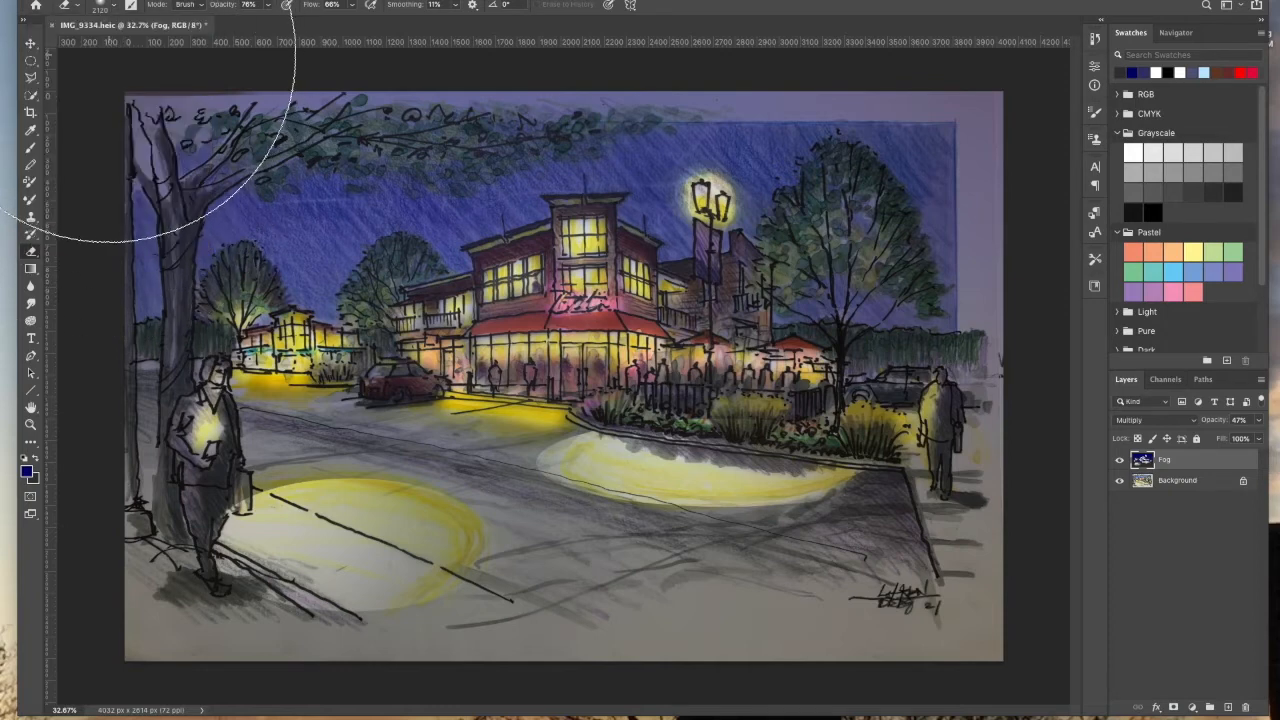
click(113, 4)
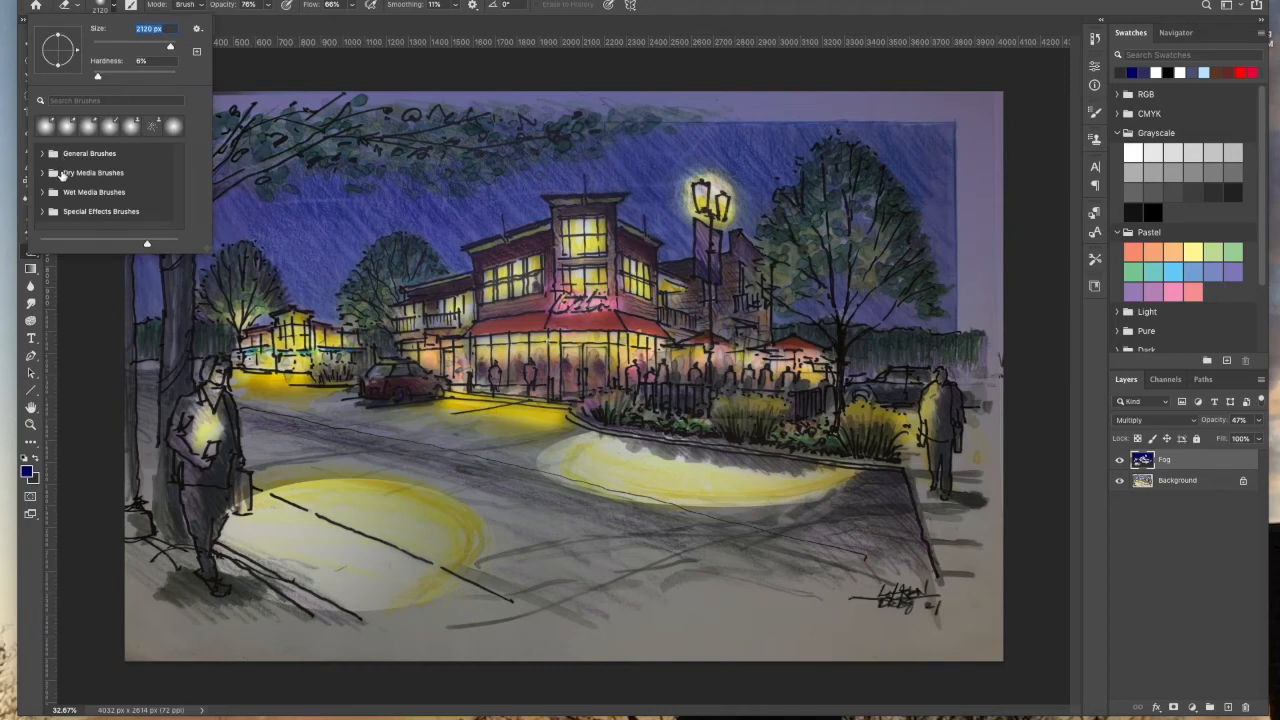
click(49, 176)
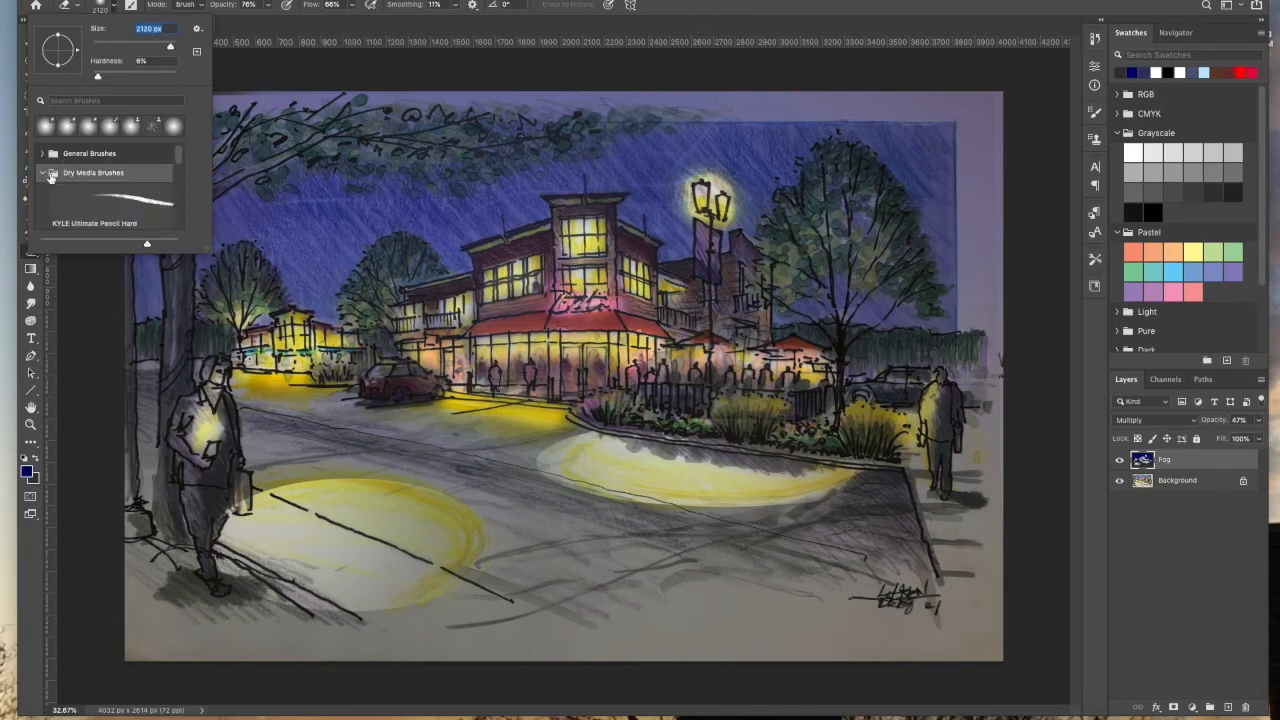
scroll(181, 185, down, 5)
scroll(181, 196, down, 2)
click(172, 185)
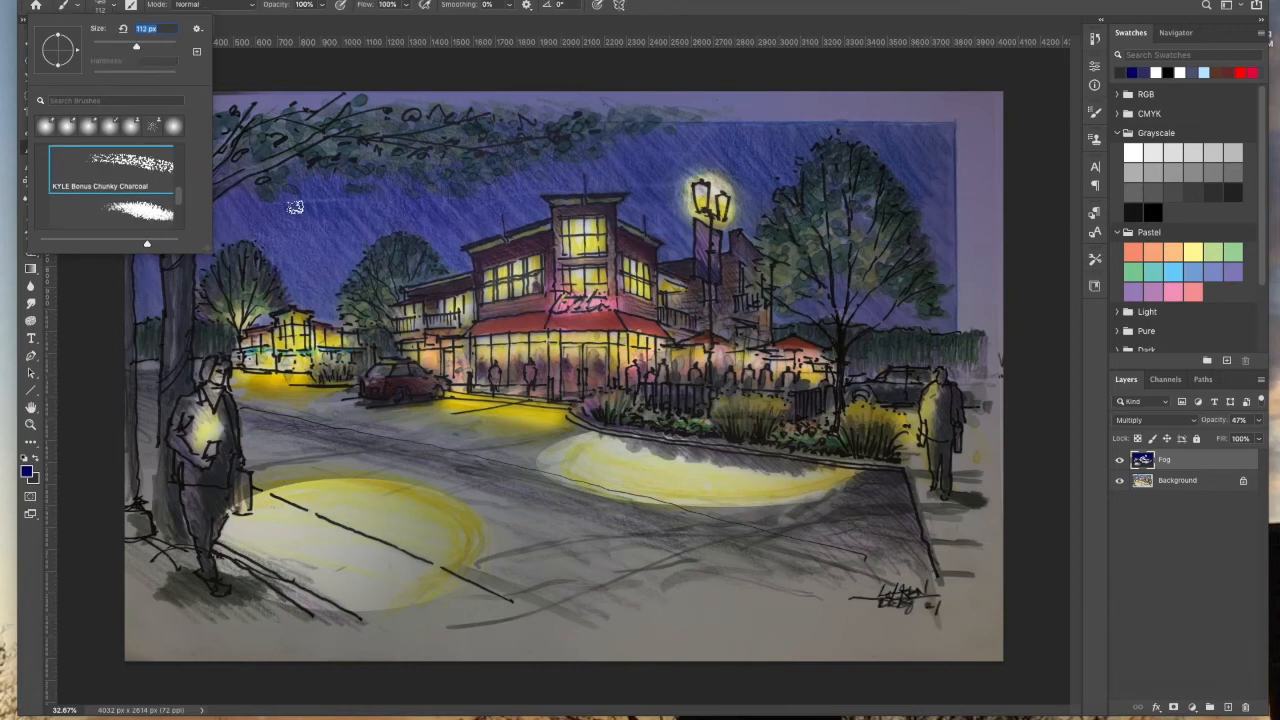
drag(140, 52, 168, 47)
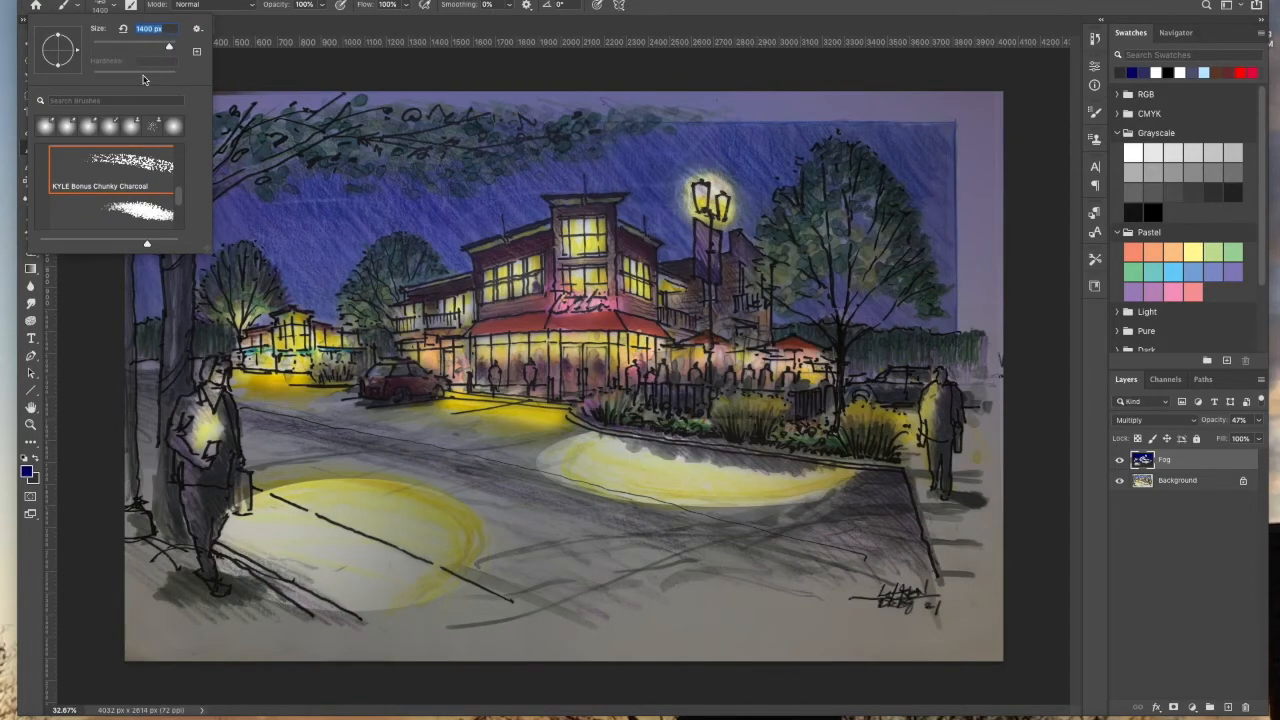
drag(168, 47, 150, 51)
click(792, 248)
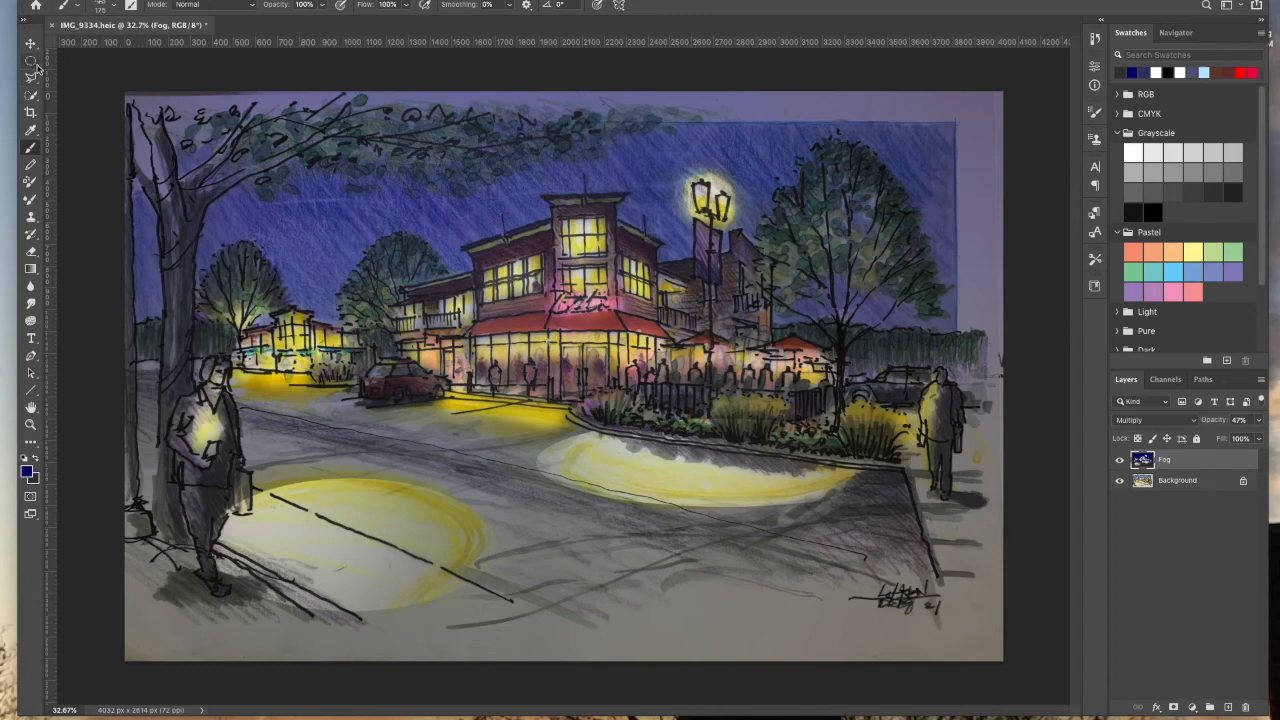
Step: Try to load the KYLE Bonus Chunky Charcoal tip while the Eraser is active
click(33, 148)
click(31, 251)
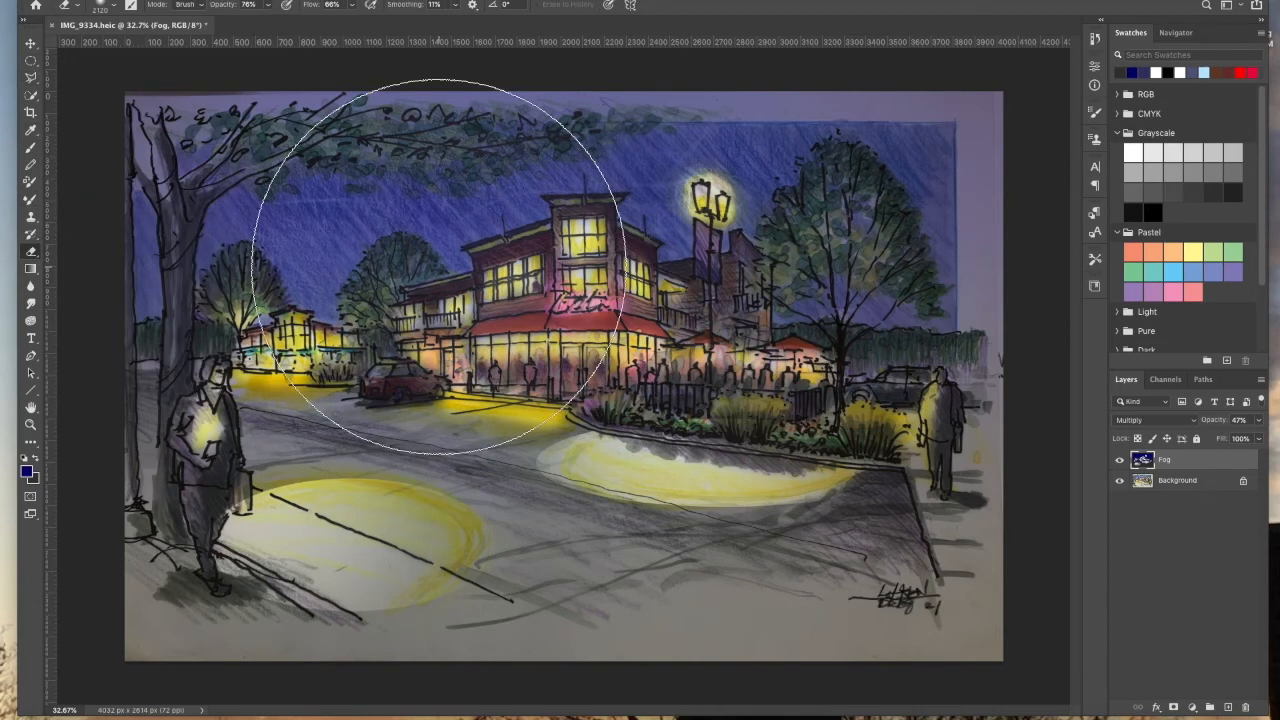
click(114, 8)
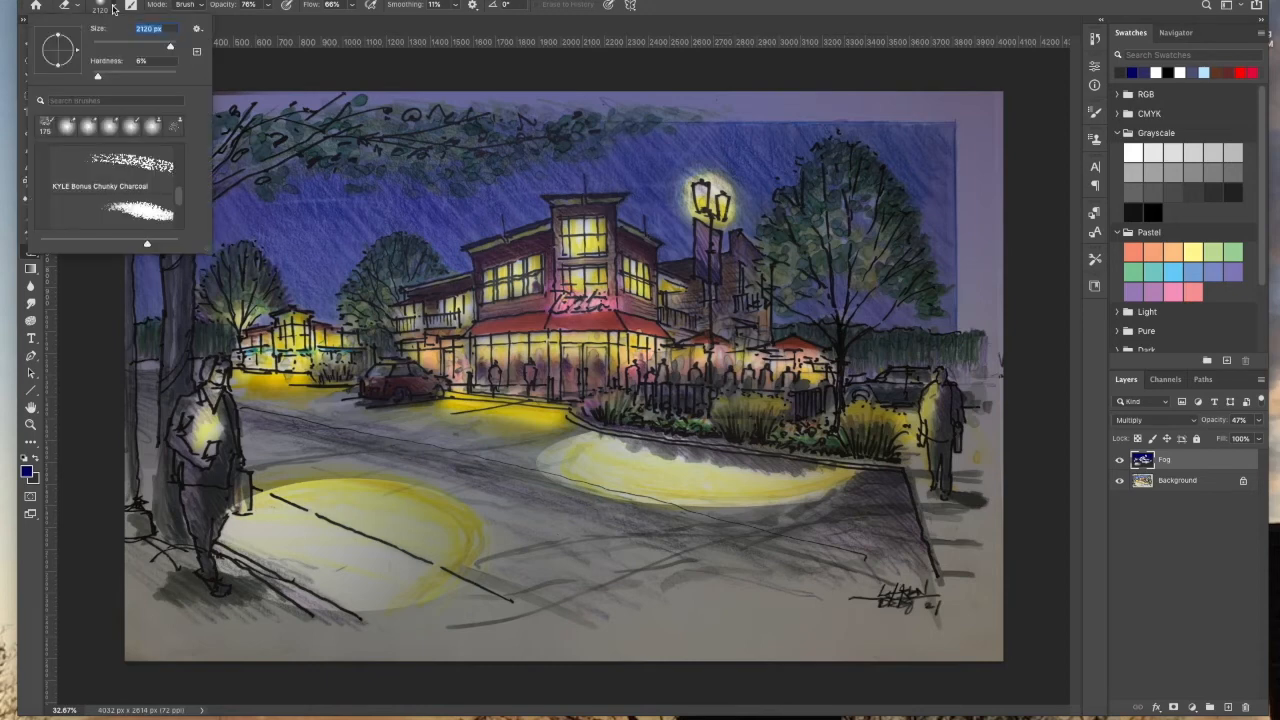
click(131, 157)
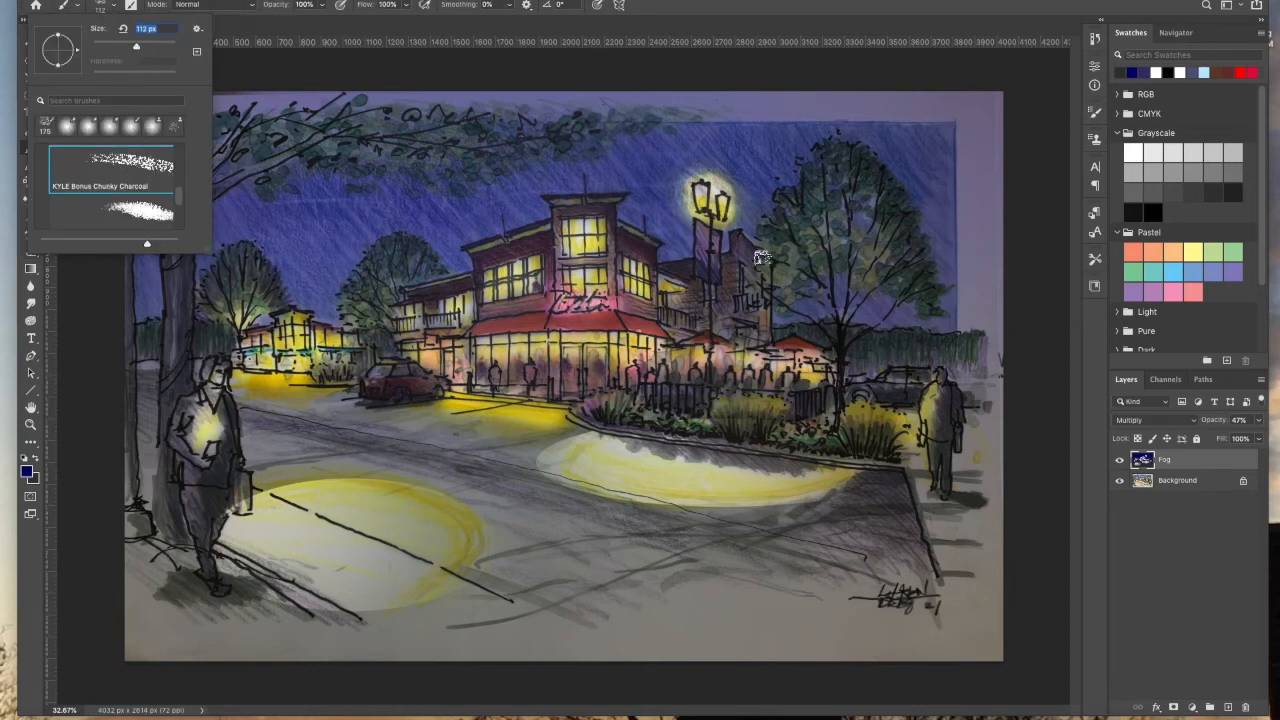
click(781, 256)
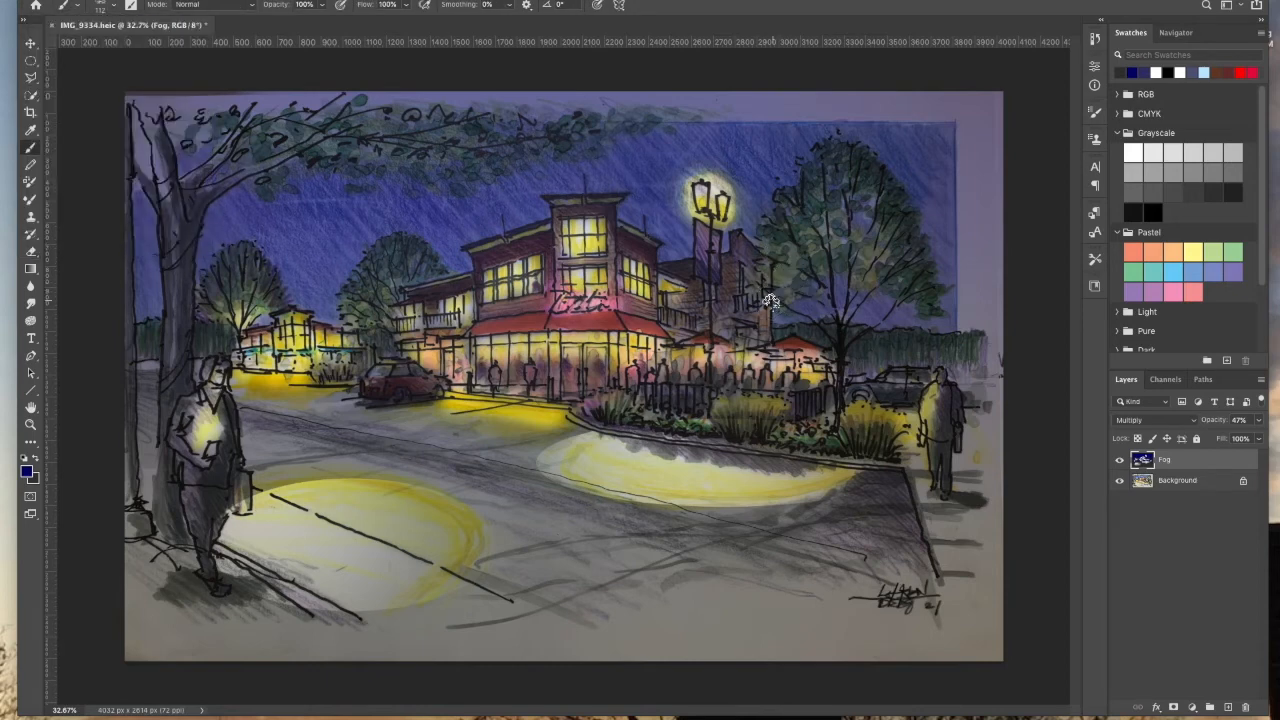
click(110, 8)
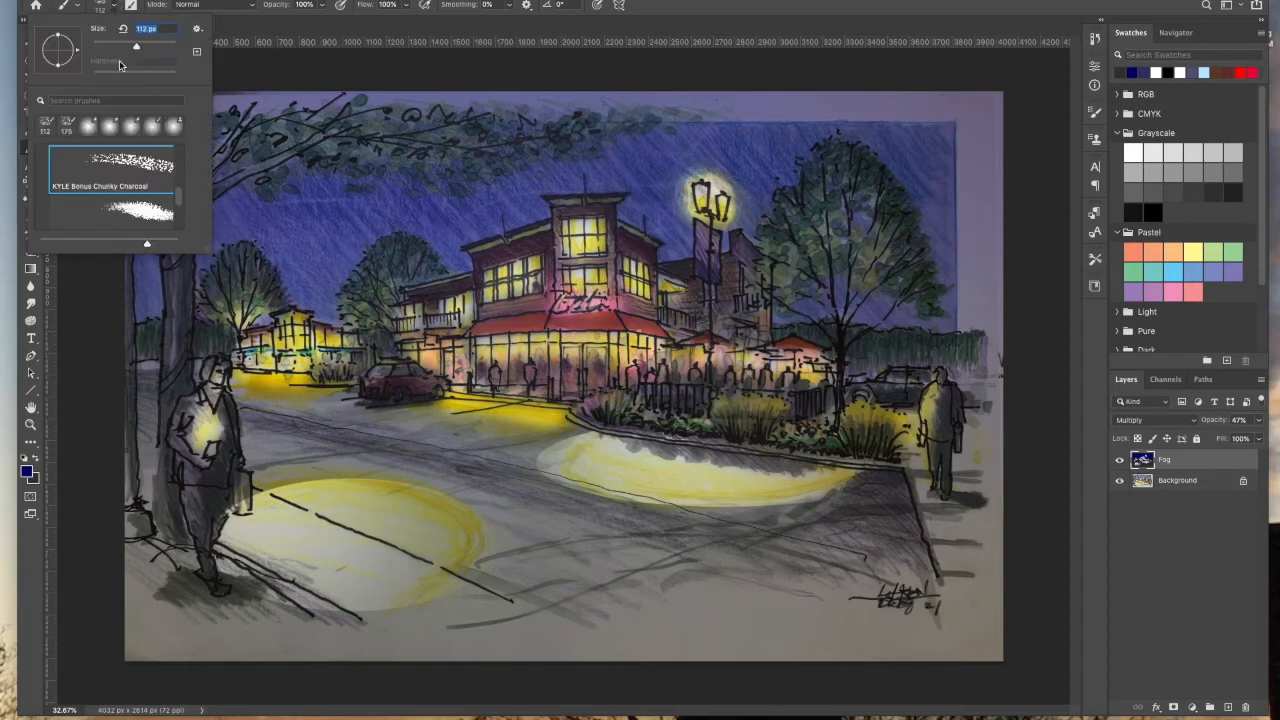
Step: Erase the fog around the right-hand tree and street lamp with one dab of the 2120 px eraser
key(e)
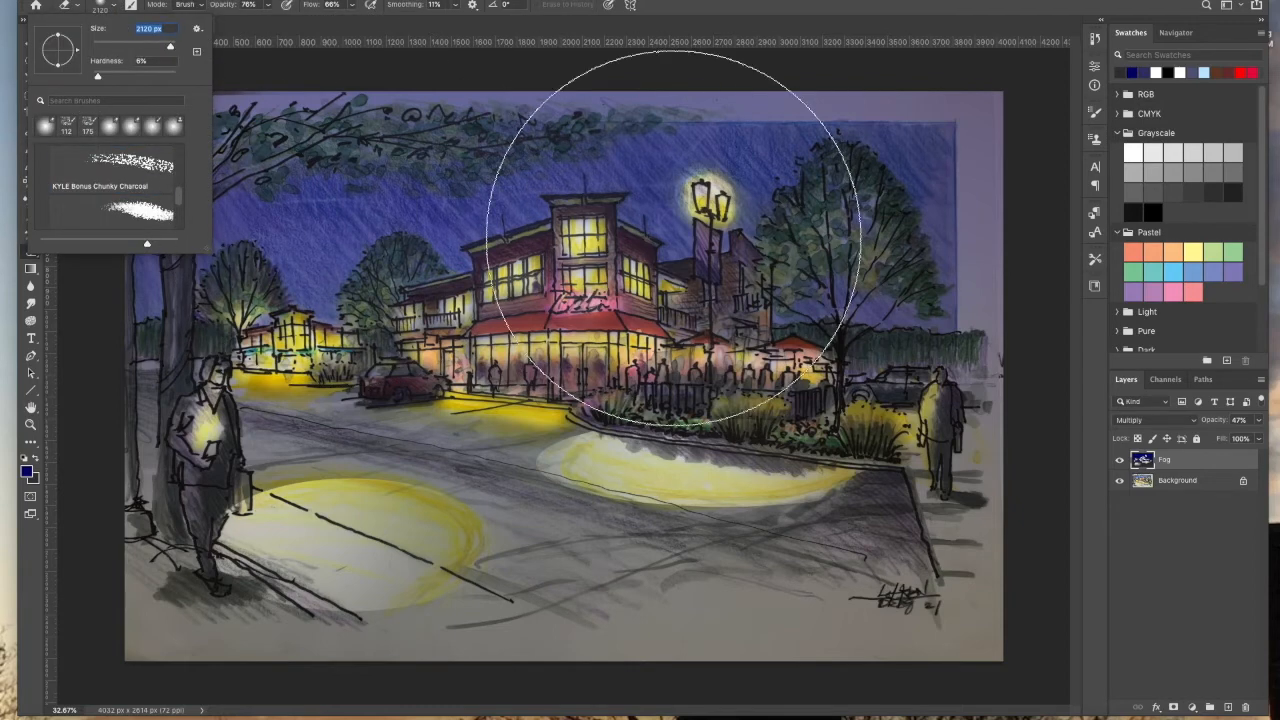
click(806, 237)
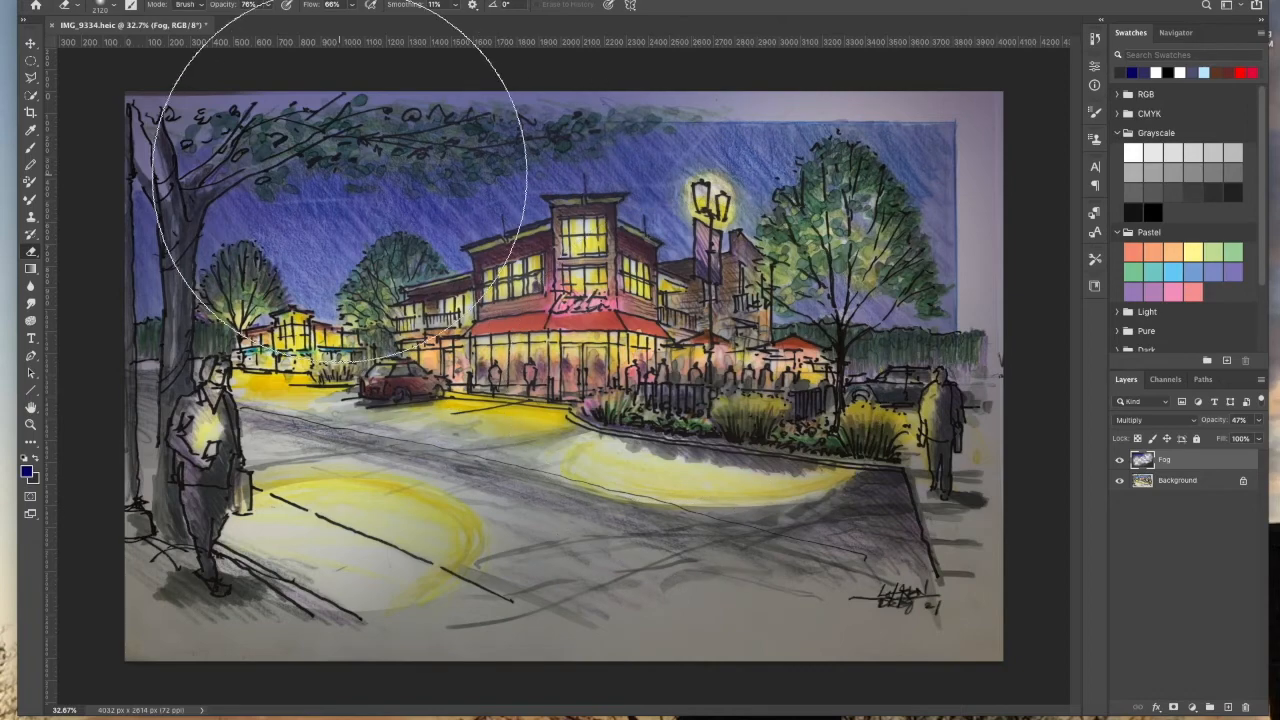
Step: Save the document to the computer as a Photoshop file named Night, keeping Maximize Compatibility on
click(30, 47)
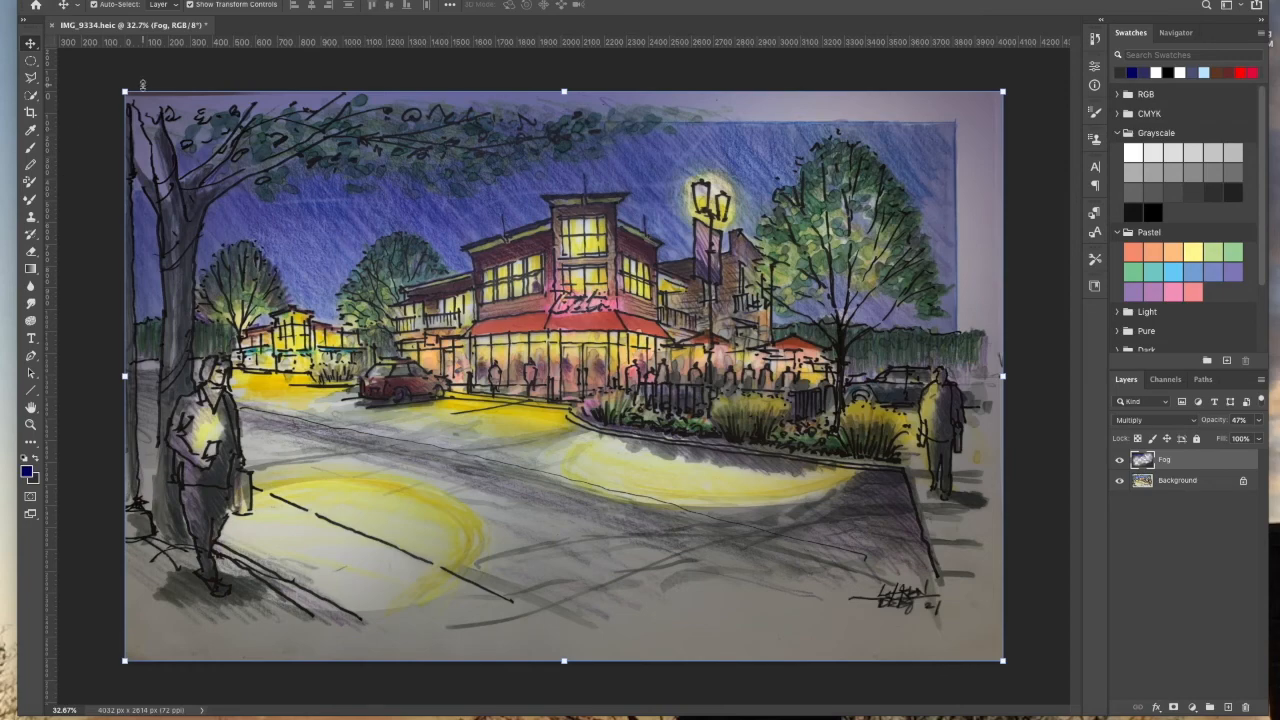
click(104, 1)
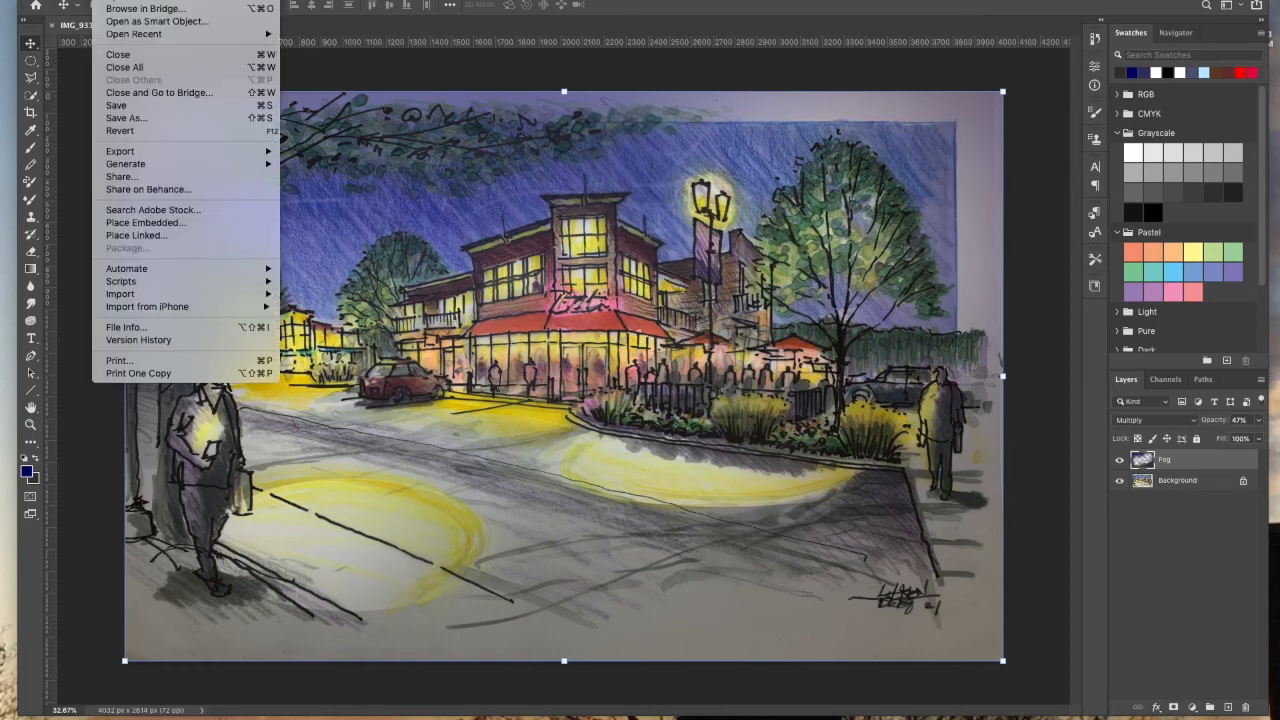
click(126, 118)
click(578, 372)
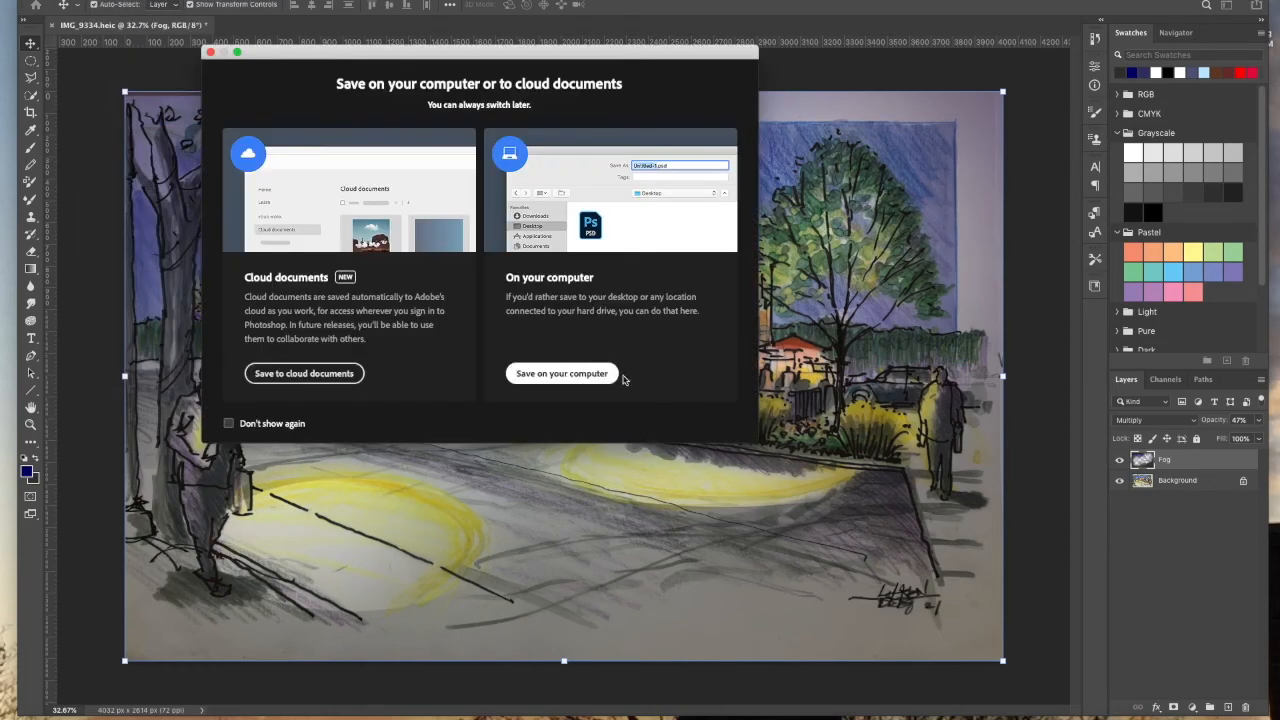
text(Night)
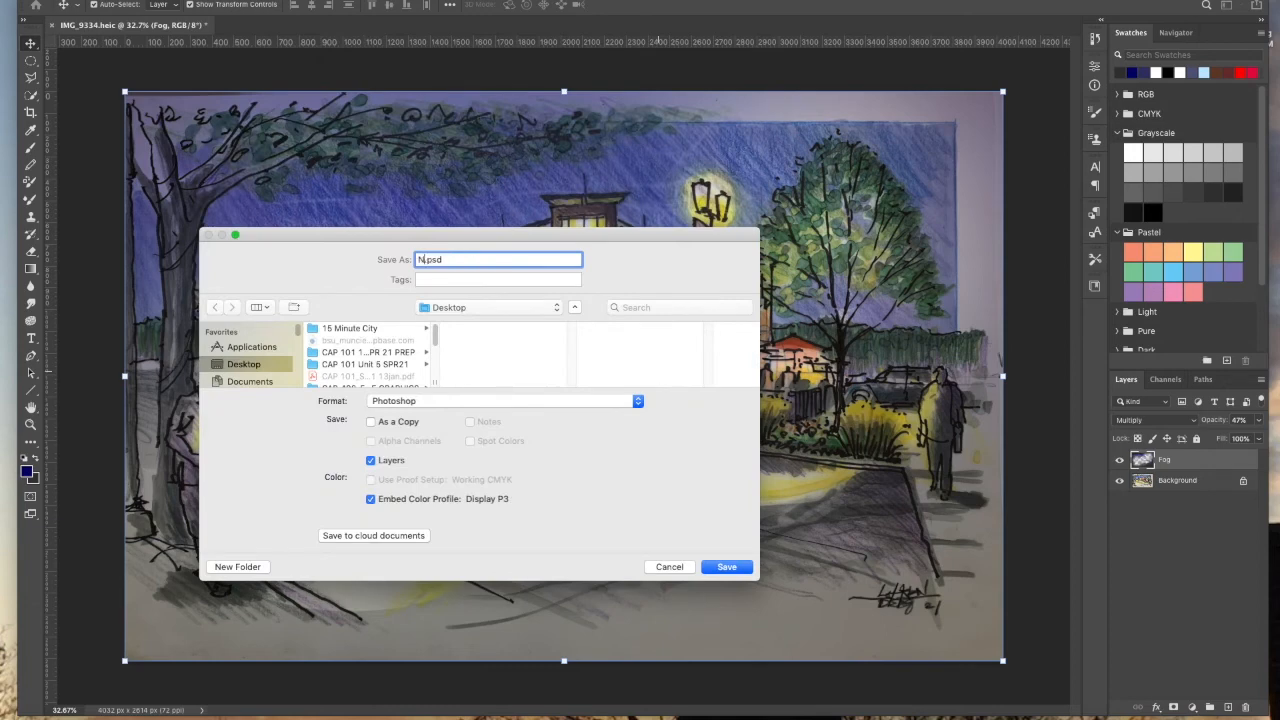
key(Return)
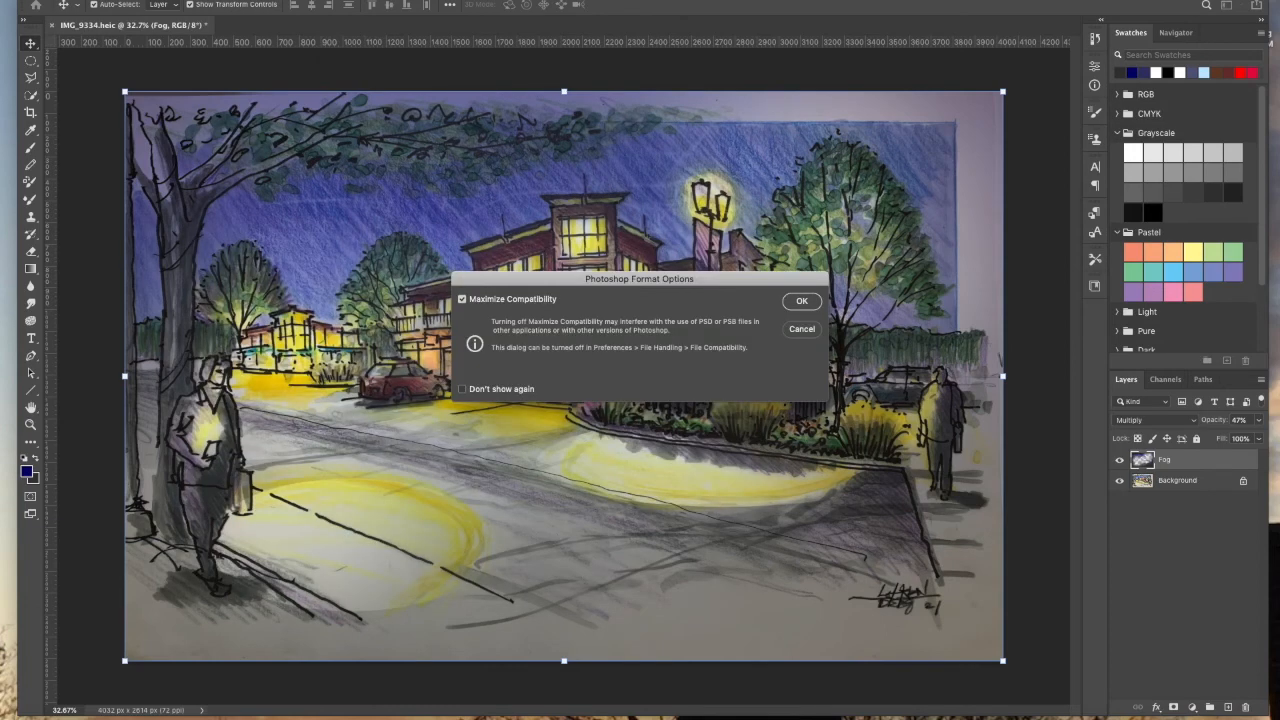
click(807, 302)
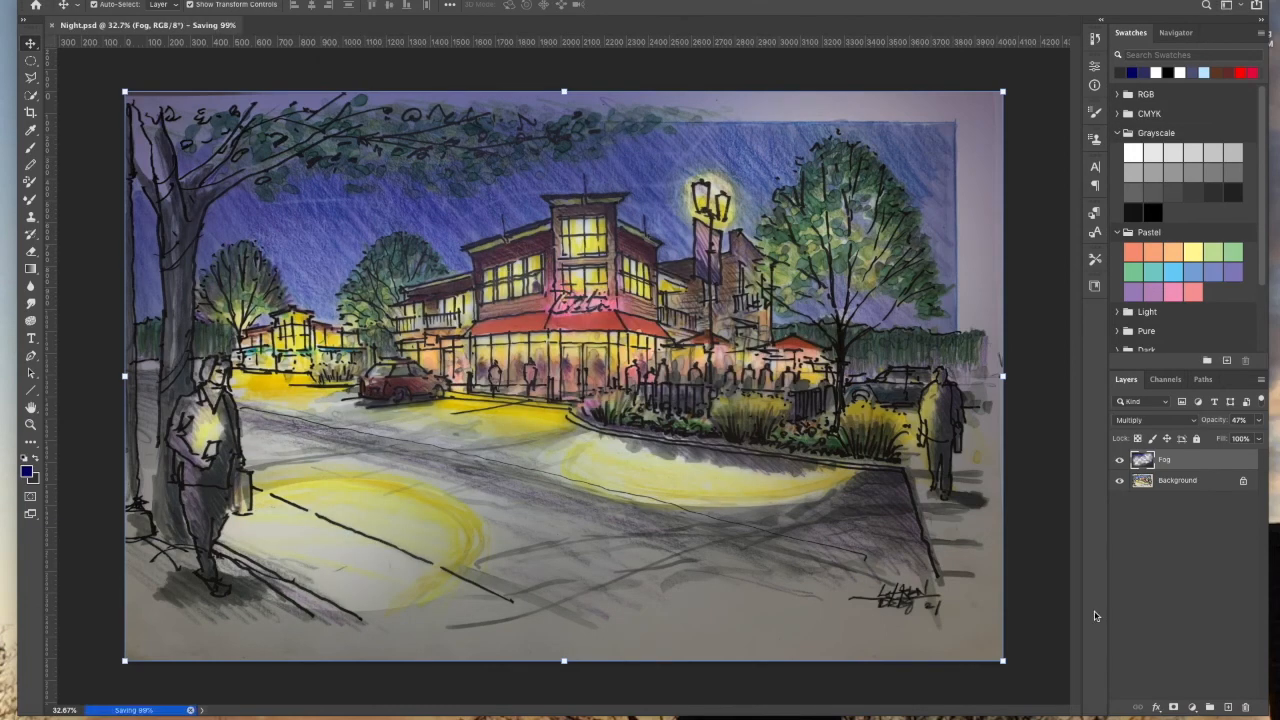
key(super+shift+5)
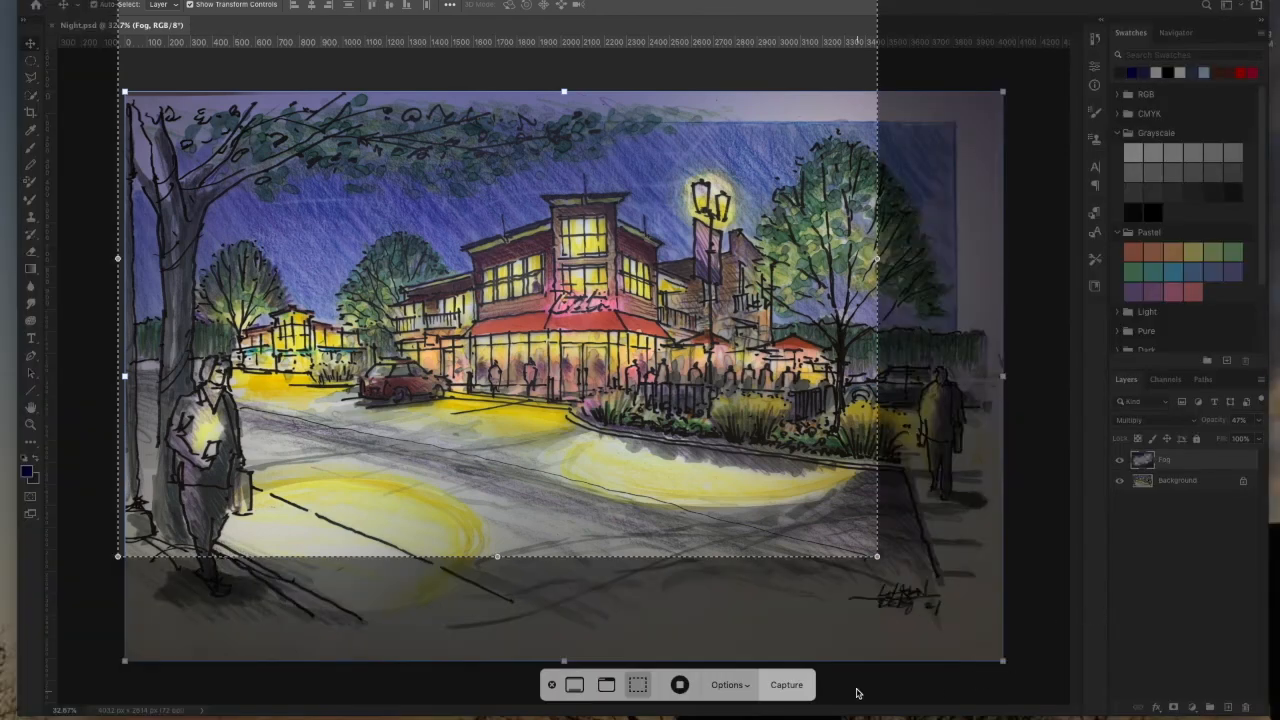